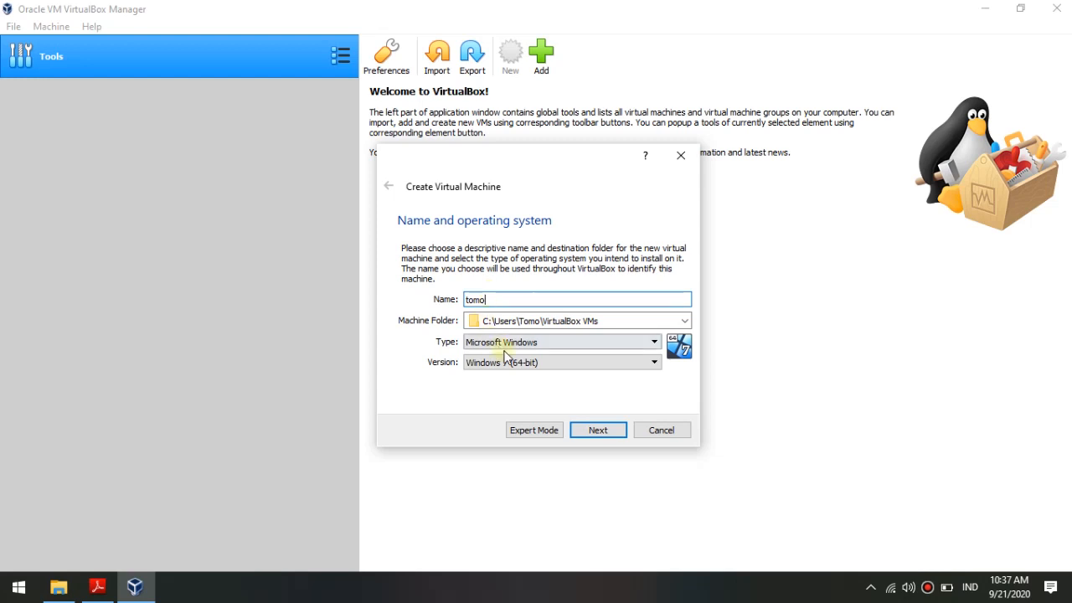
Set the new virtual machine's type to Linux and version to Debian (32-bit), and accept a memory size of 1024 MB
click(533, 344)
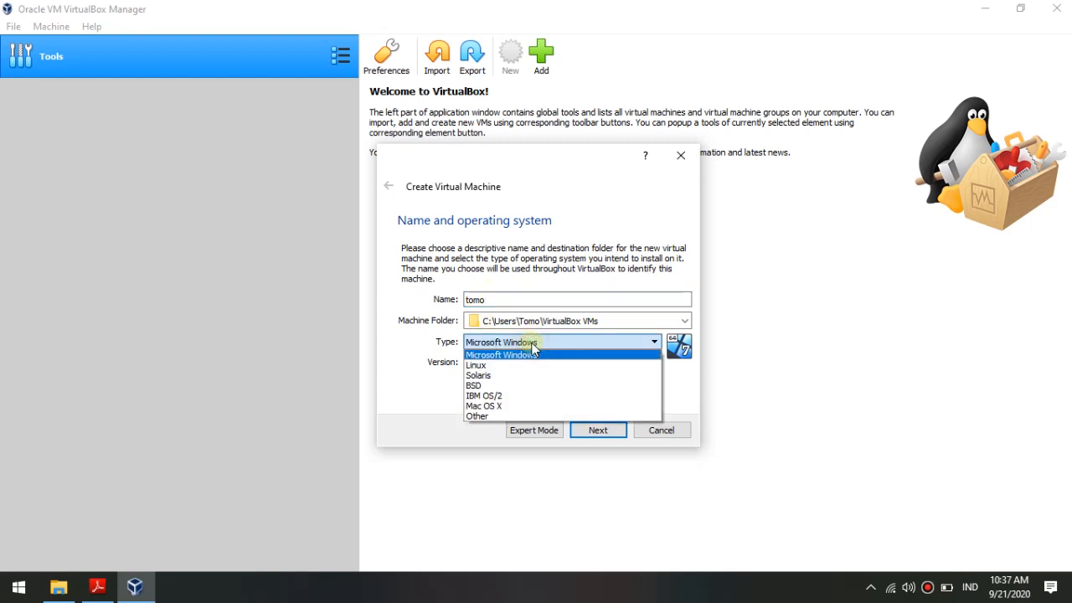
click(527, 364)
click(527, 367)
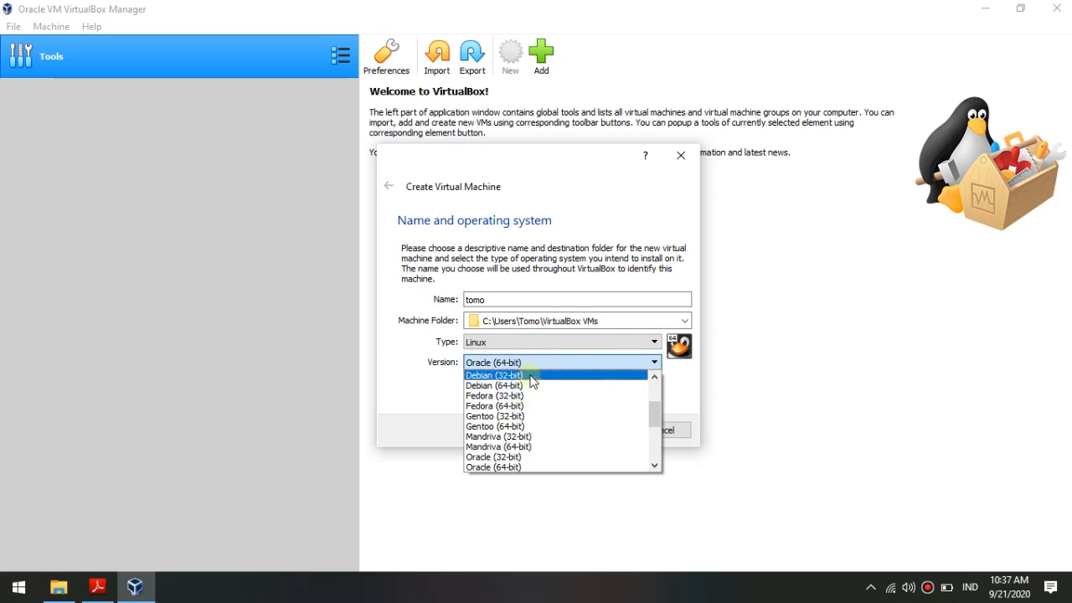
click(533, 376)
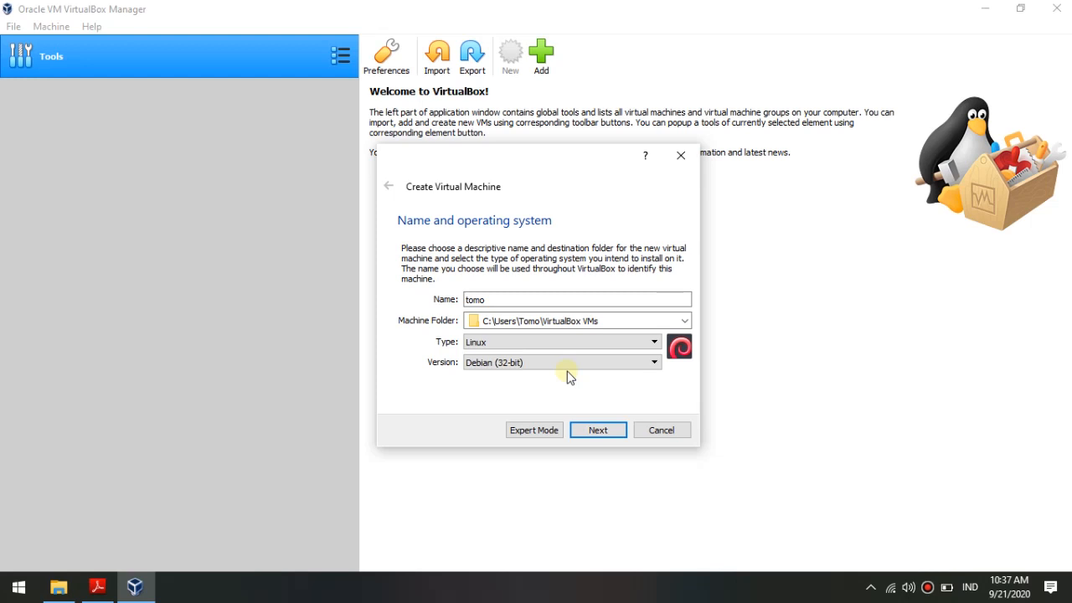
click(598, 431)
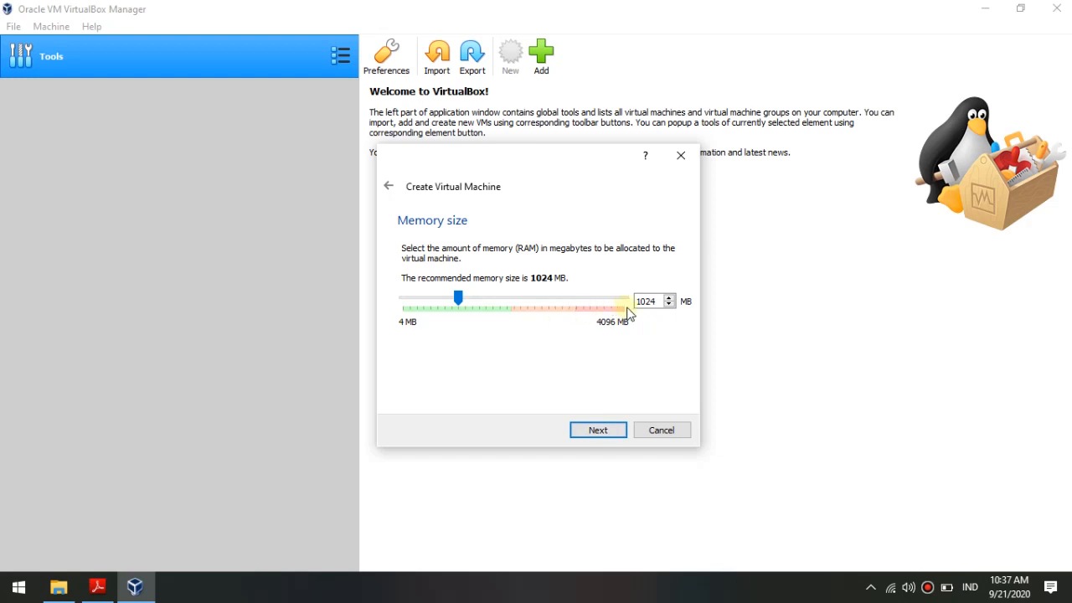
click(598, 430)
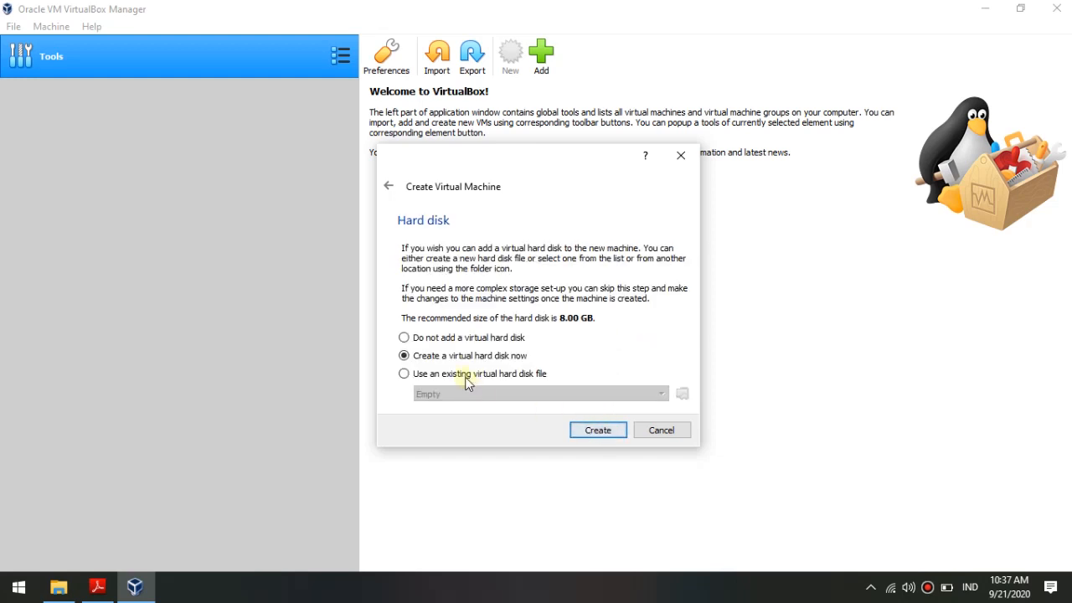
Create a new dynamically allocated VDI virtual hard disk of 8.00 GB for the machine in the default location
click(596, 430)
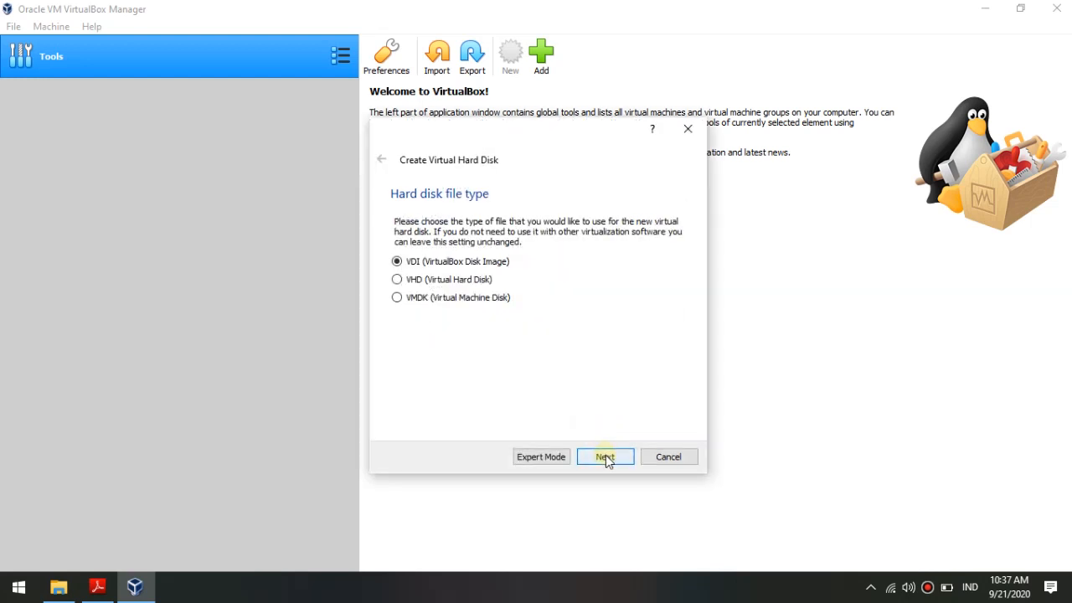
click(605, 457)
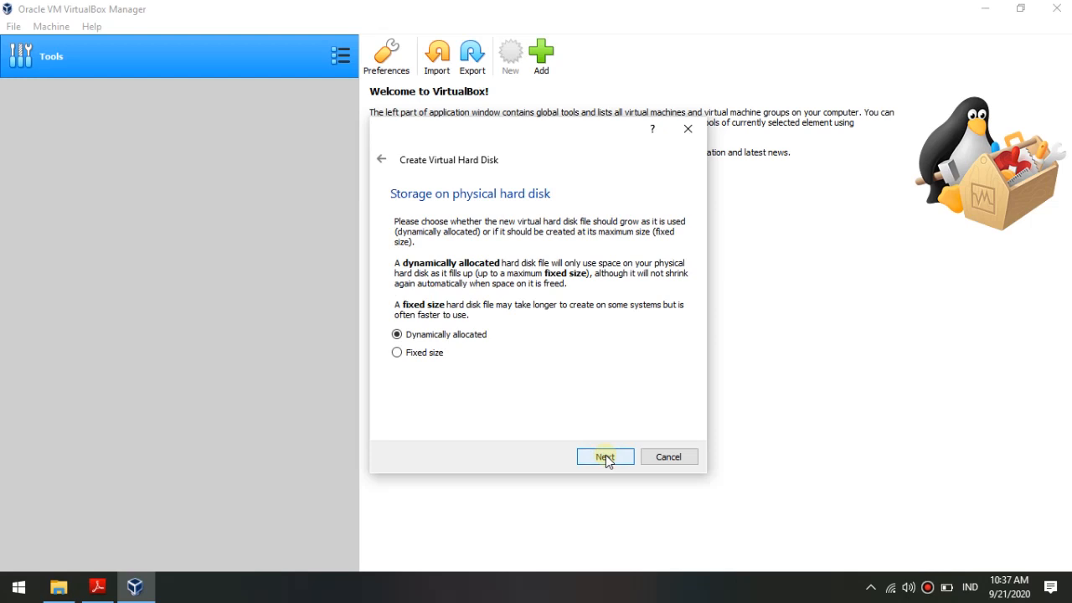
click(605, 457)
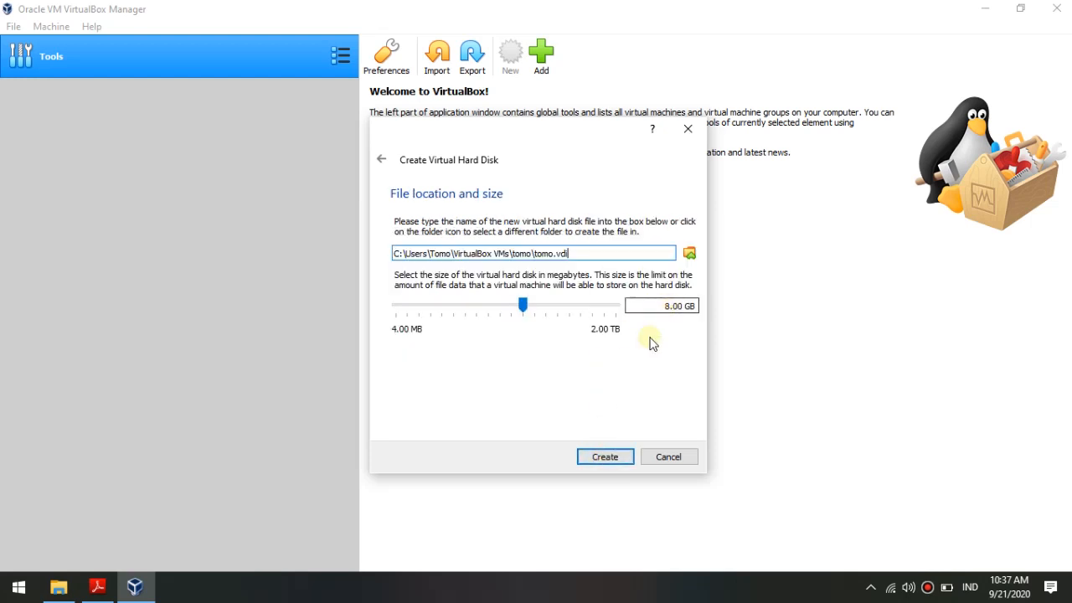
click(592, 459)
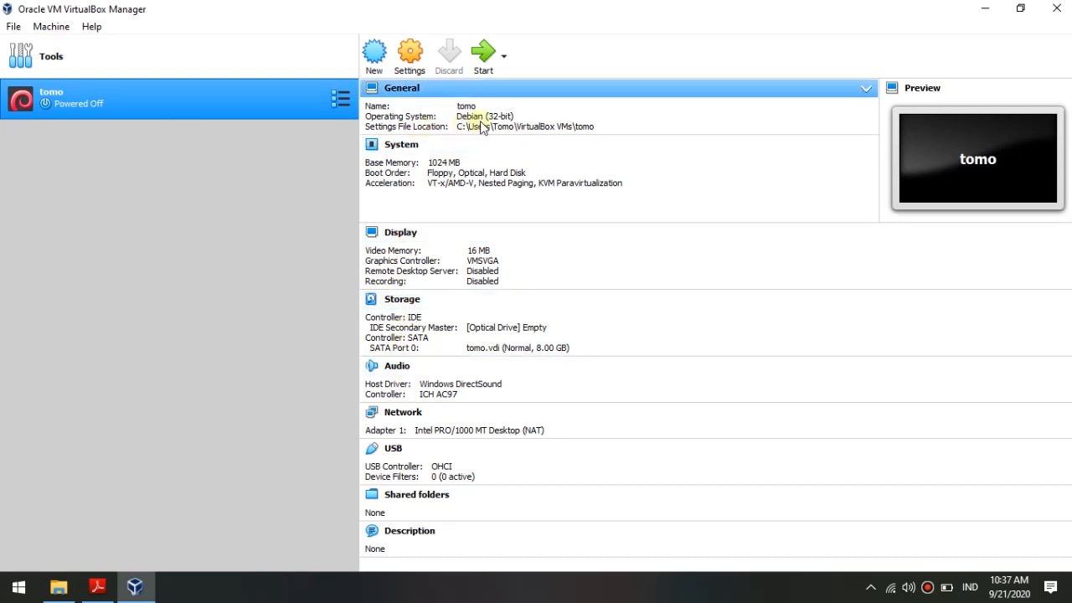
In the machine's storage settings, load debian-9.5.0-i386-DVD-1 from Local Disk (F:) into the empty IDE optical drive
click(407, 63)
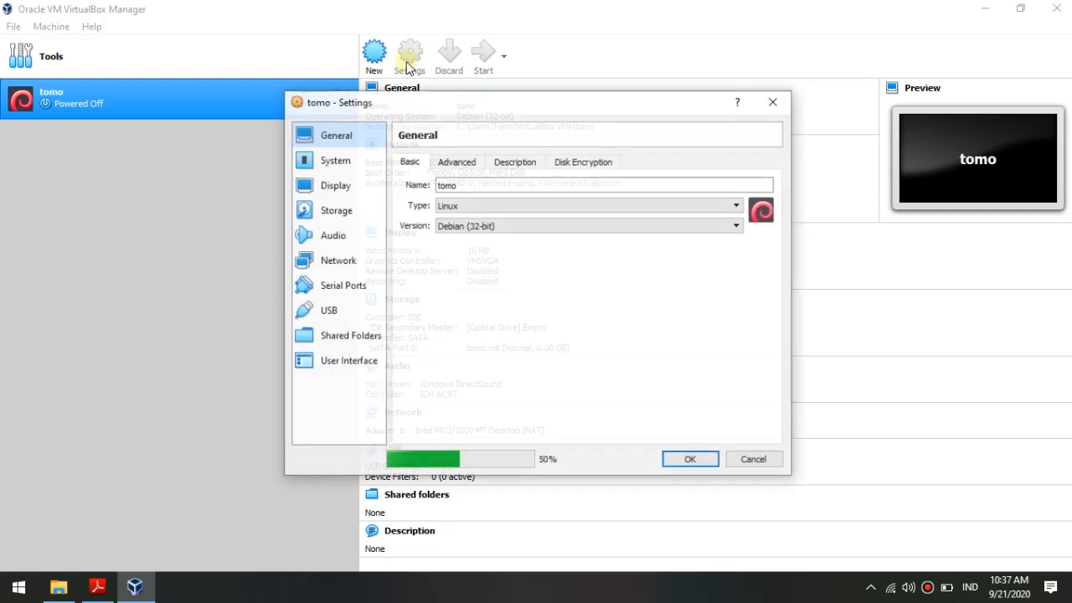
click(348, 215)
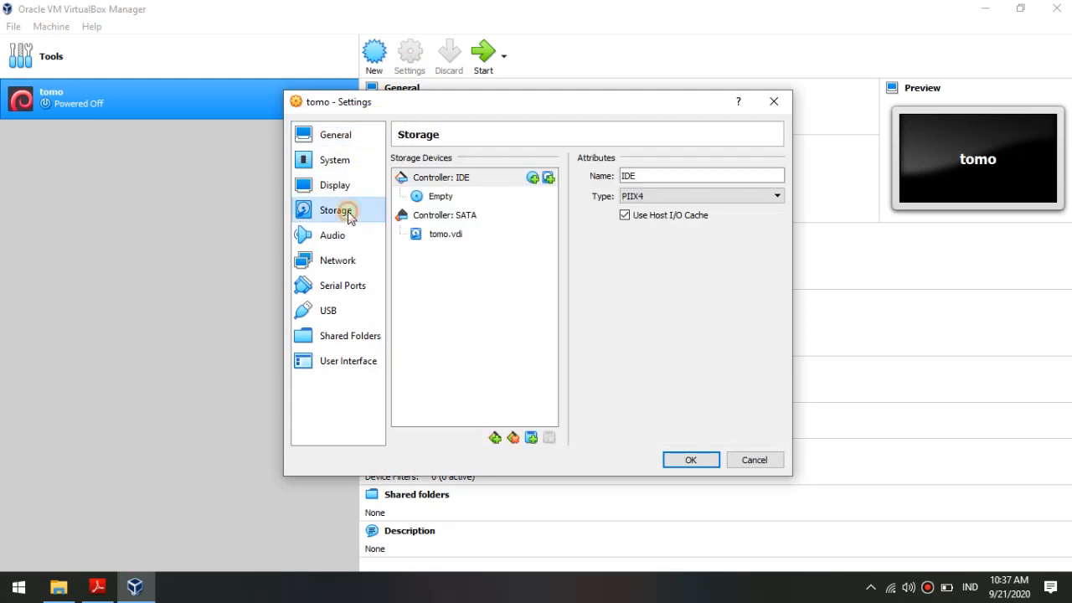
click(436, 202)
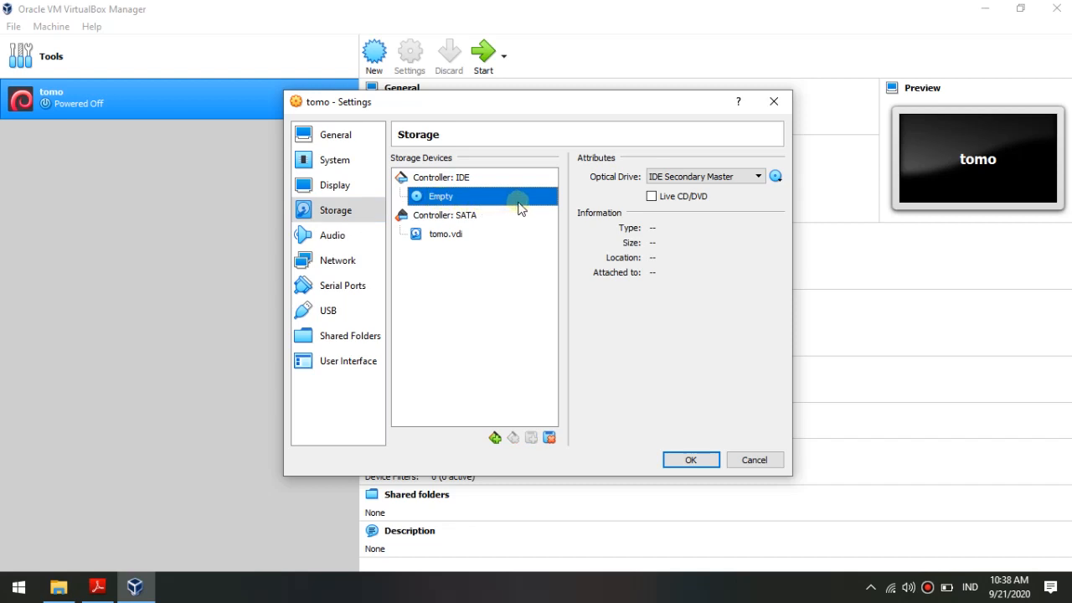
click(776, 177)
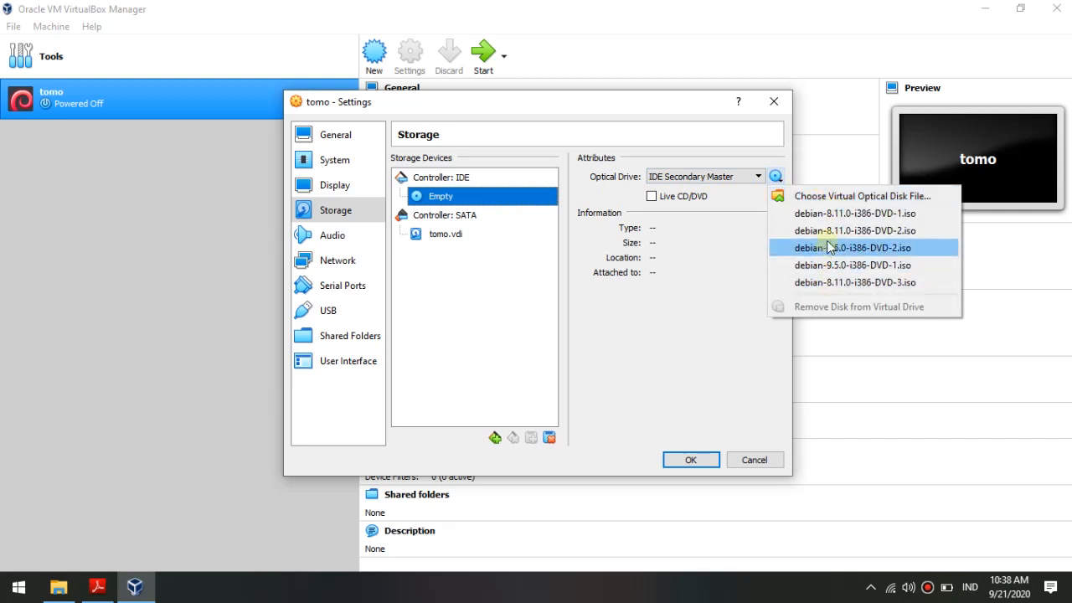
click(816, 198)
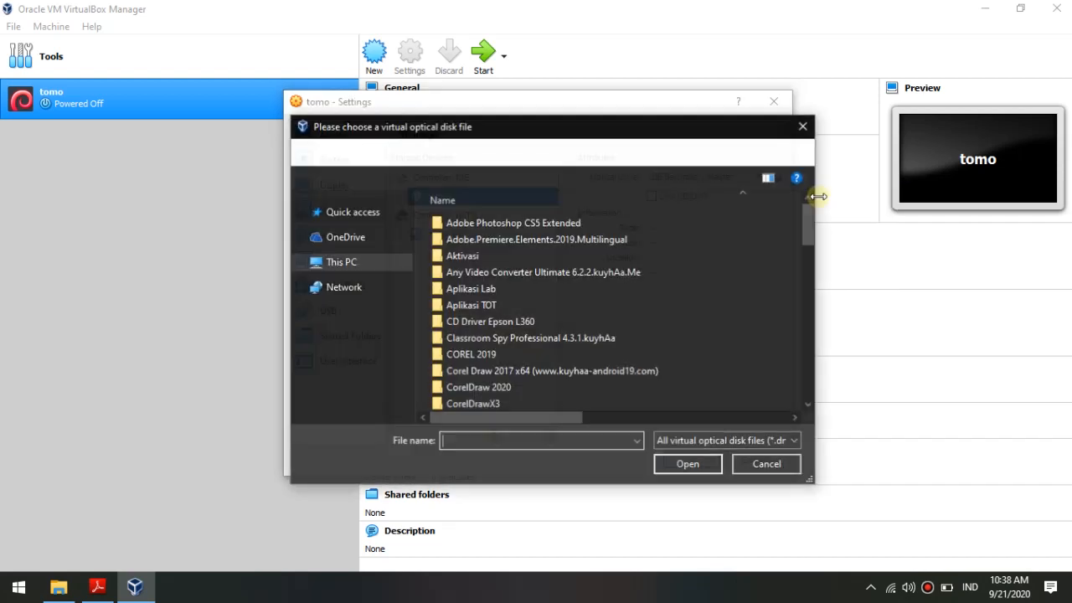
drag(808, 216, 800, 353)
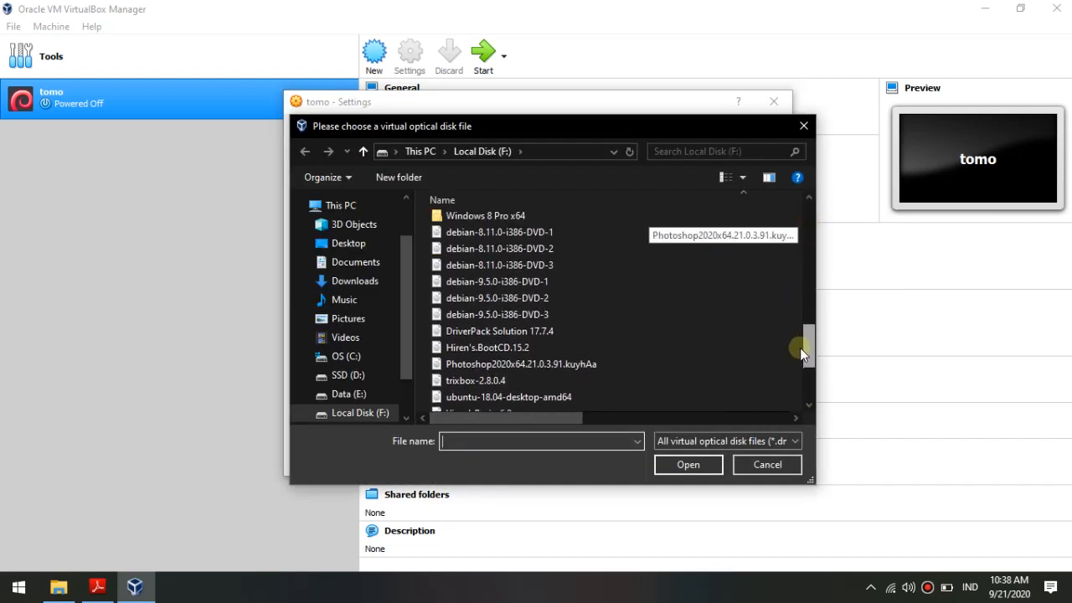
double_click(530, 281)
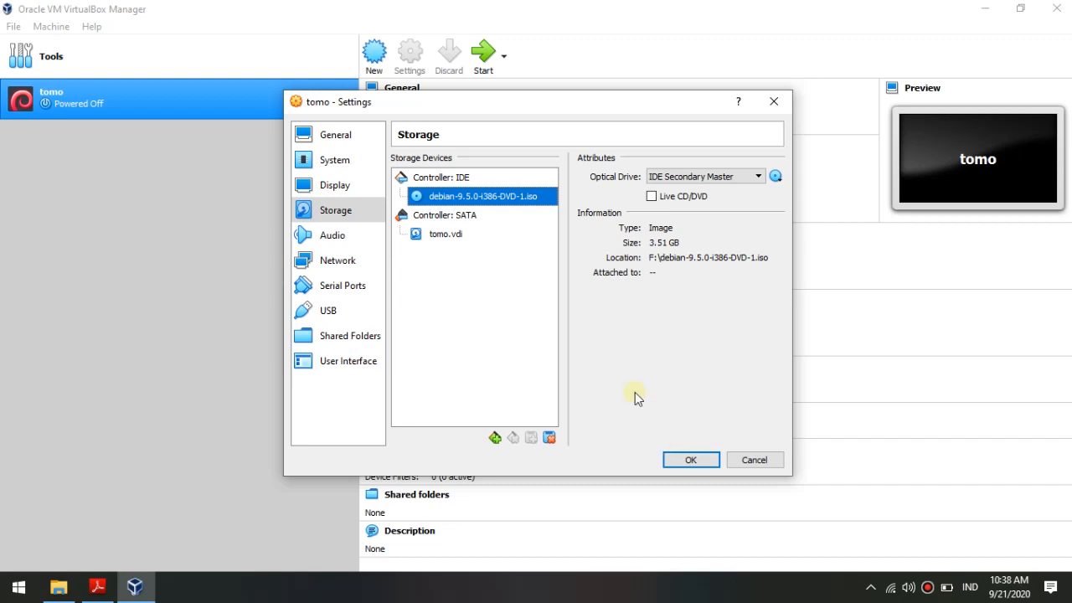
Attach network Adapter 1 to a Host-only Adapter using VirtualBox Host-Only Ethernet Adapter #2
click(354, 263)
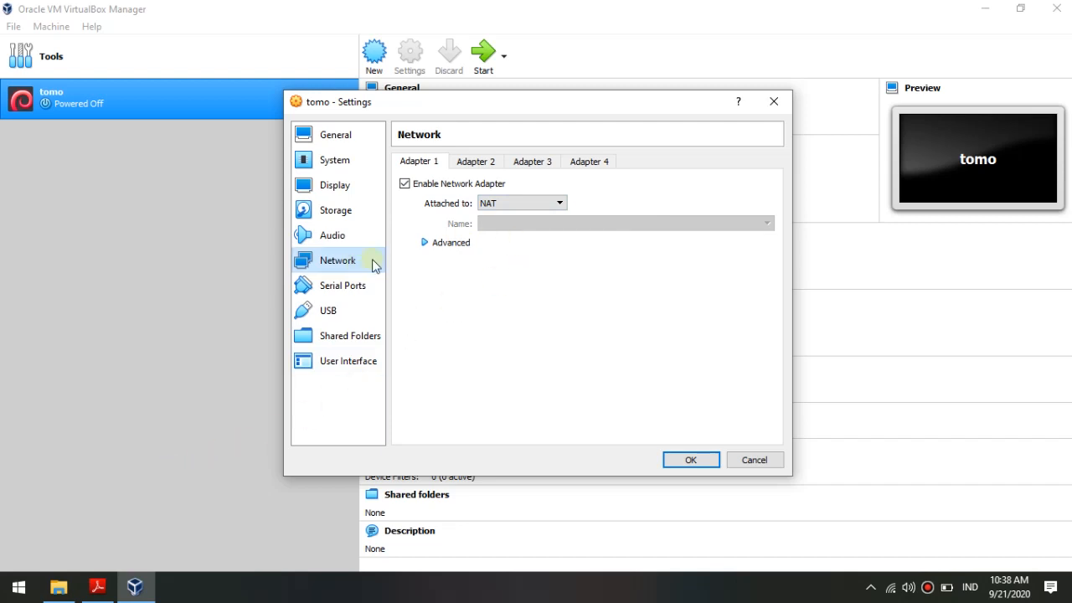
click(547, 208)
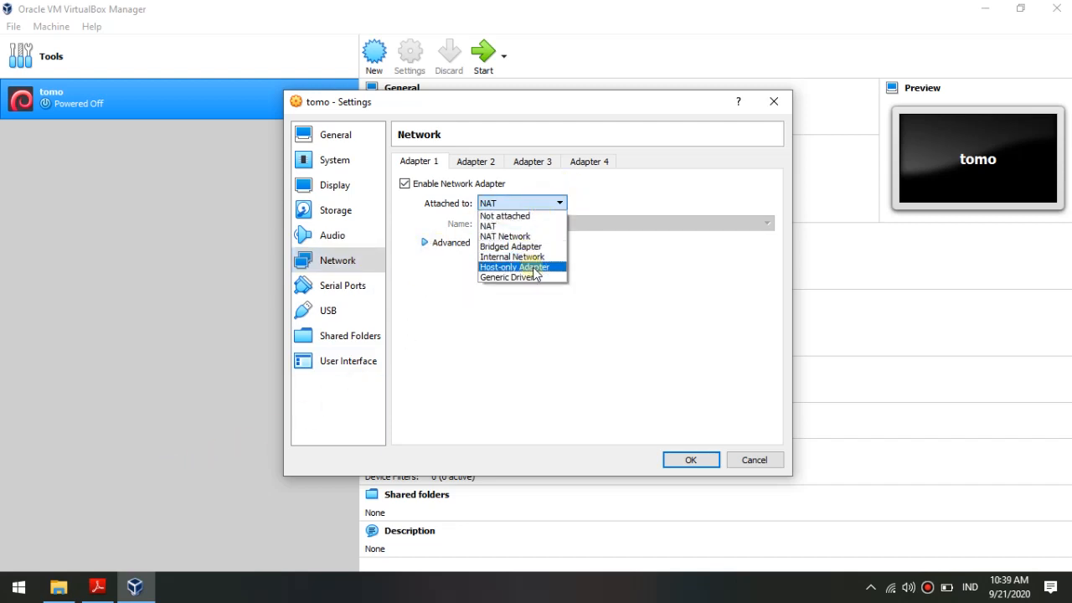
click(533, 268)
click(545, 225)
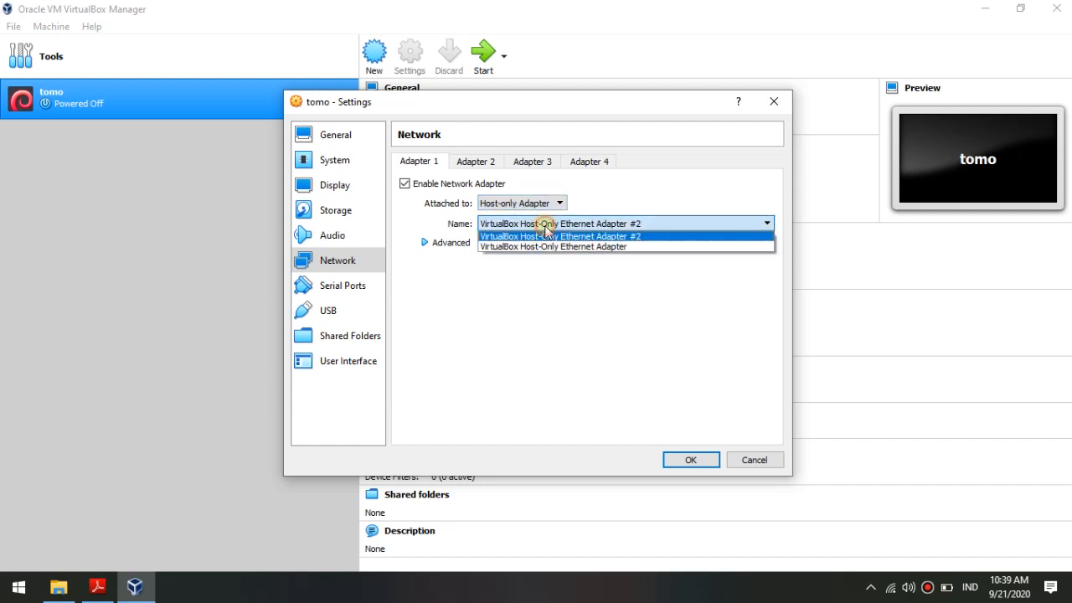
click(620, 237)
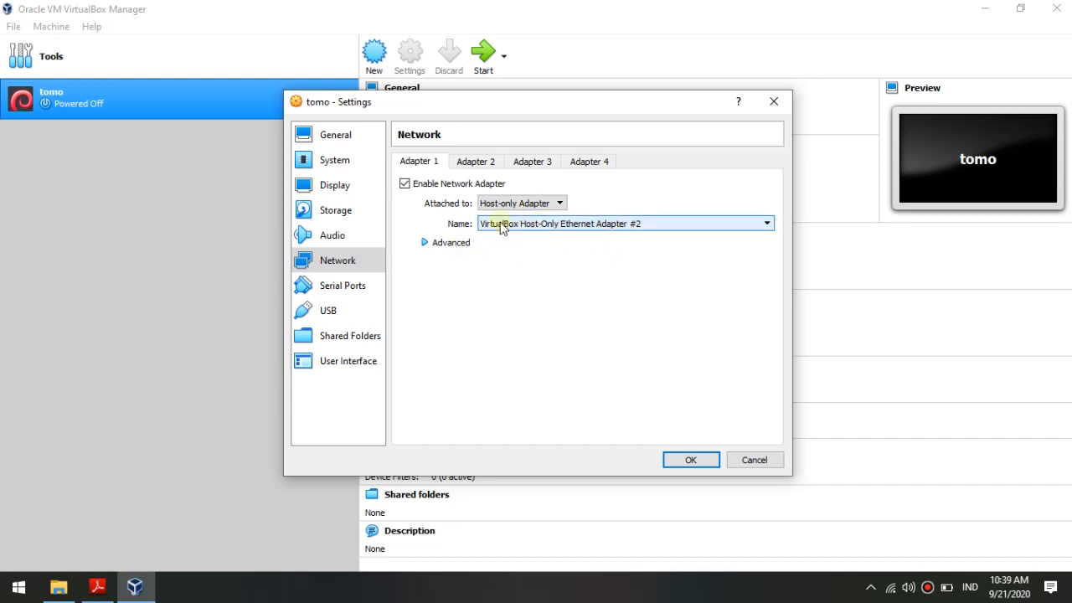
Set Adapter 1's promiscuous mode to Allow All, recheck the storage and network settings, and save them
click(459, 244)
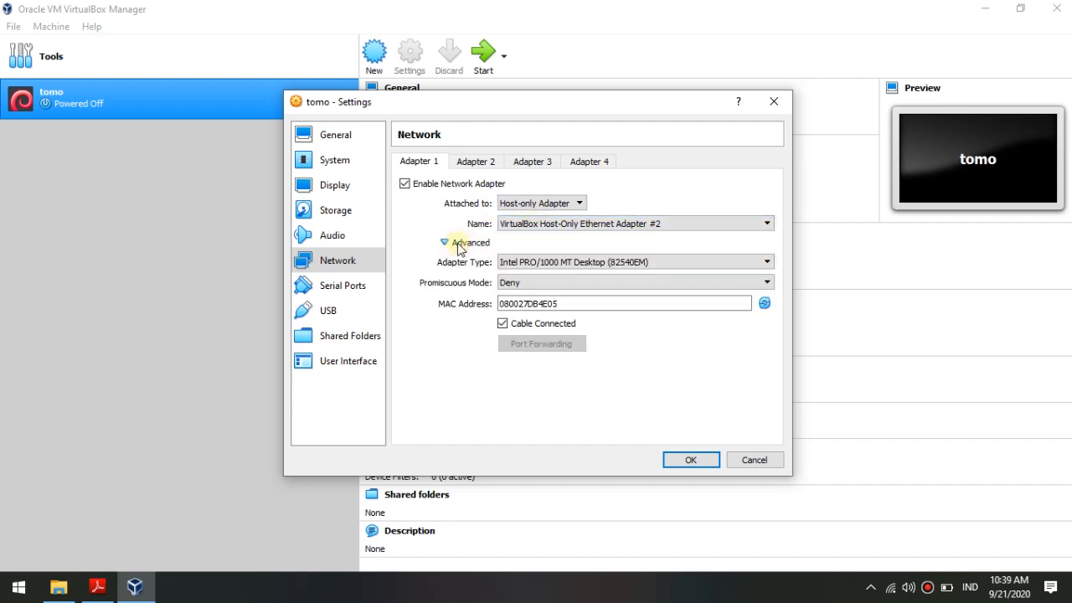
click(507, 282)
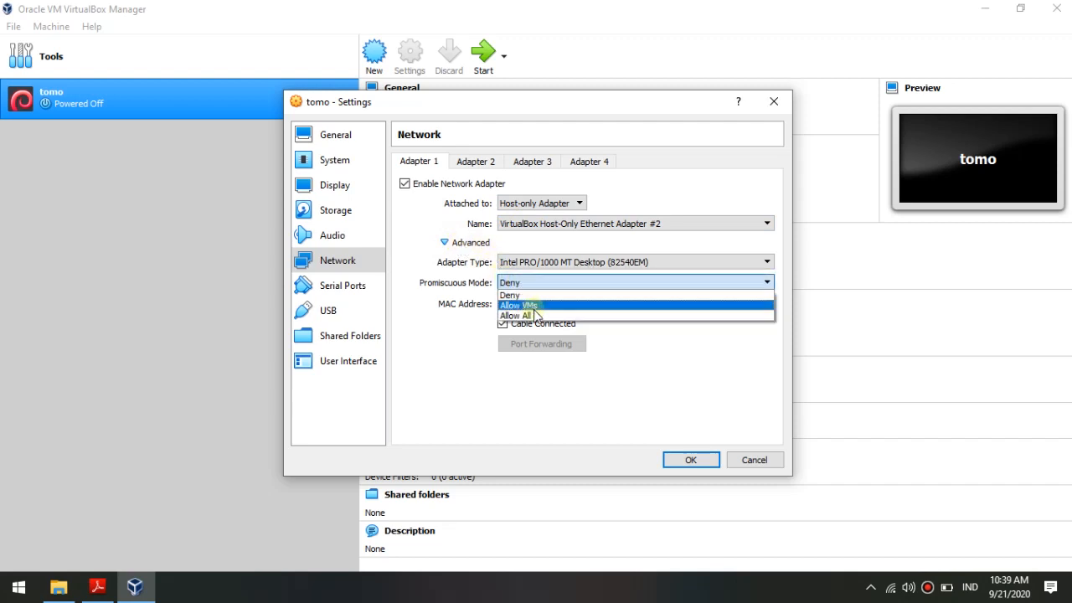
click(528, 316)
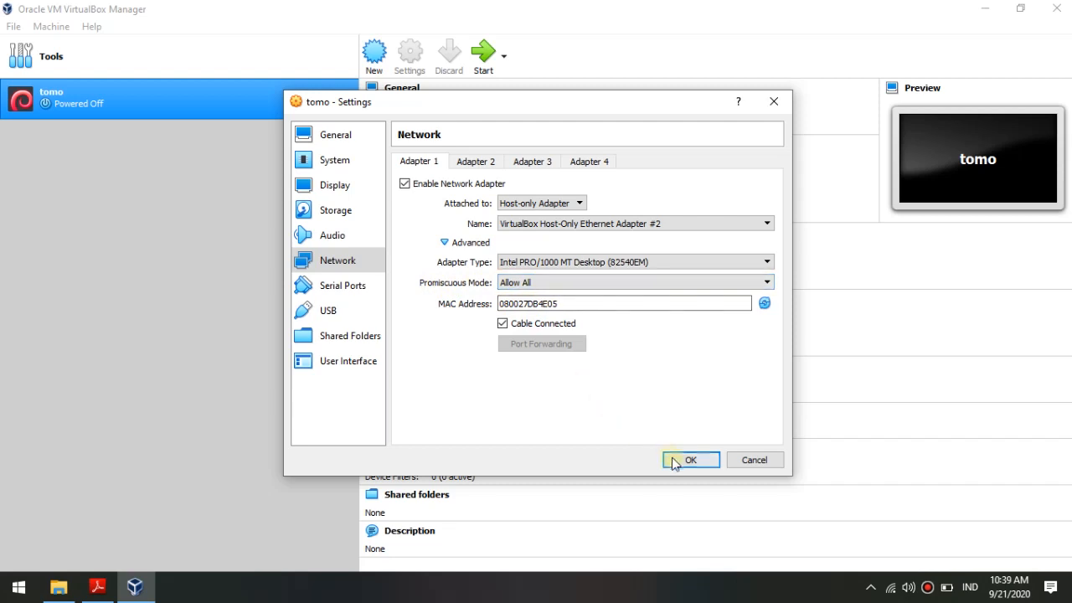
click(346, 190)
click(353, 211)
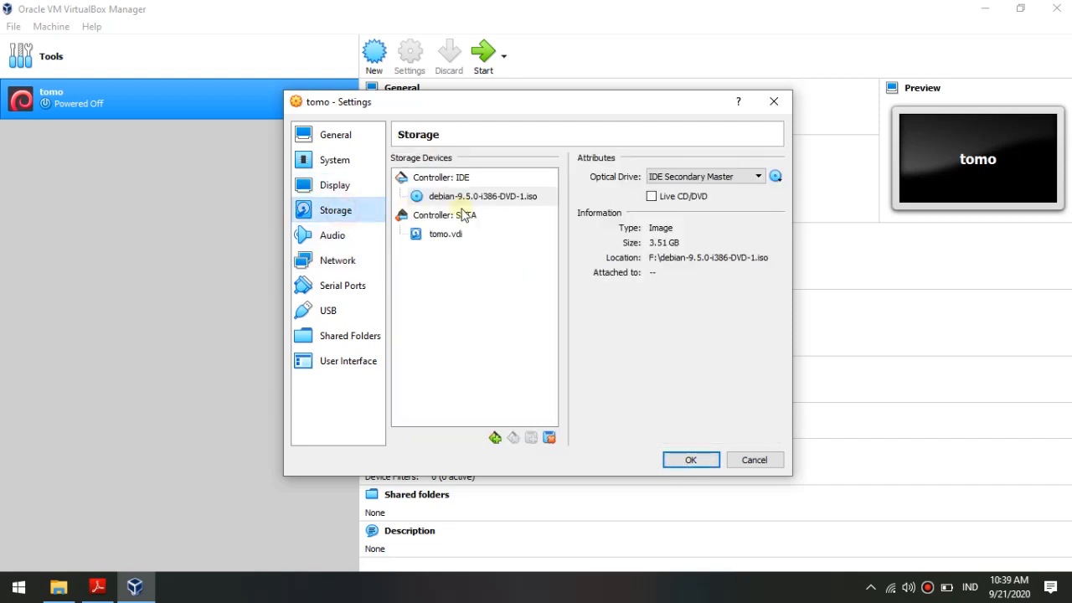
click(358, 259)
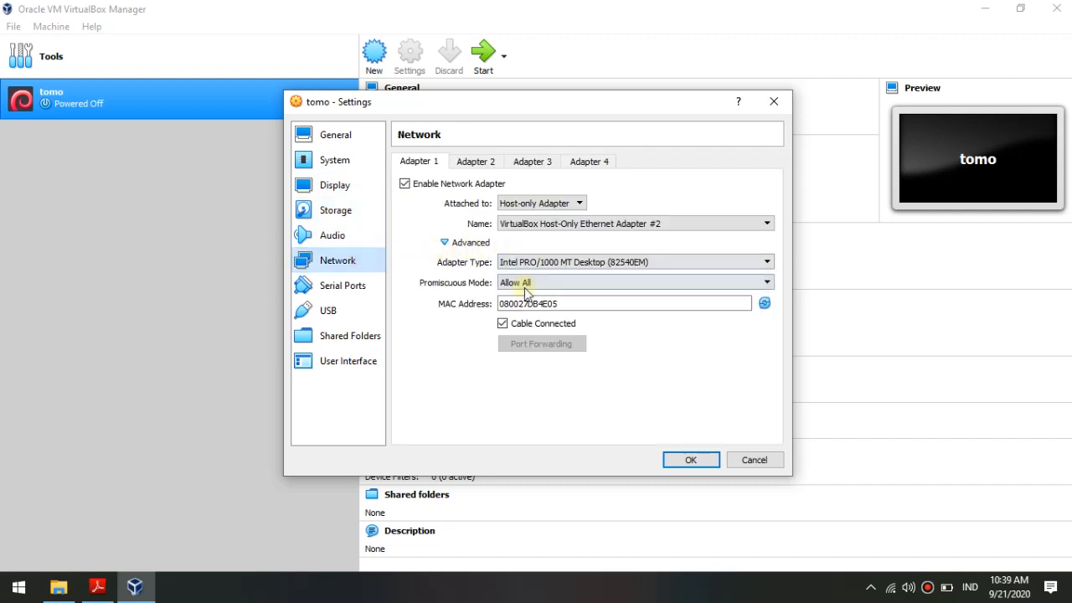
click(687, 461)
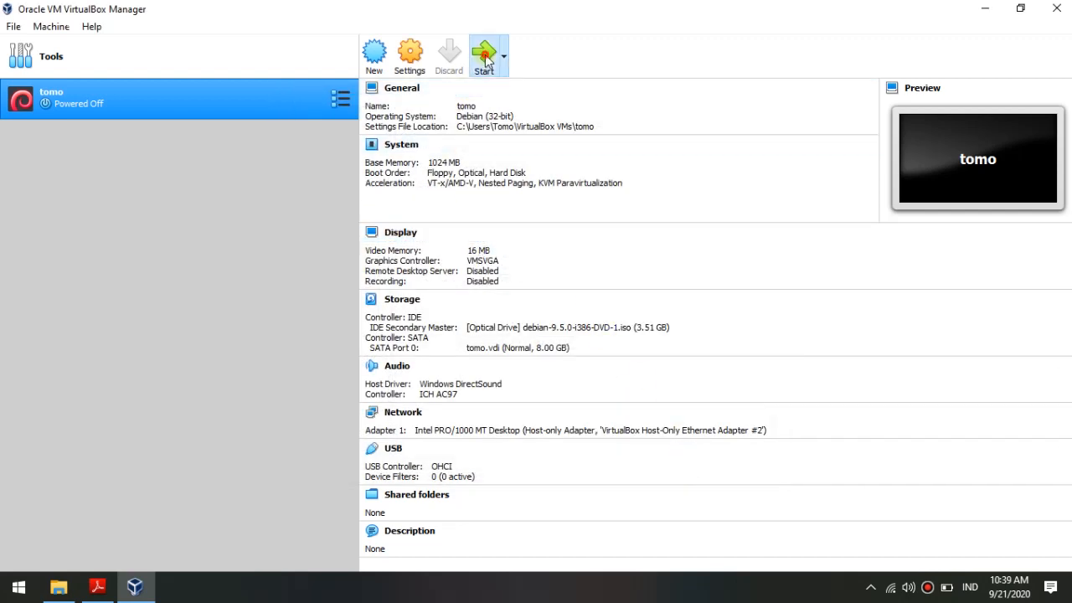
Start the virtual machine and maximize its window at the Debian installer boot menu
click(484, 55)
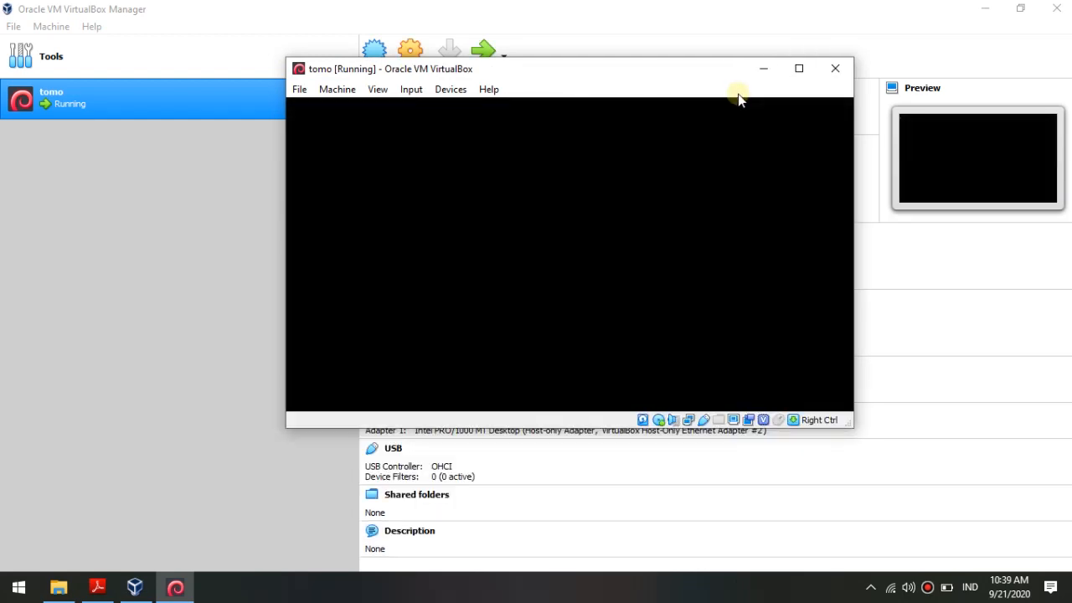
click(799, 70)
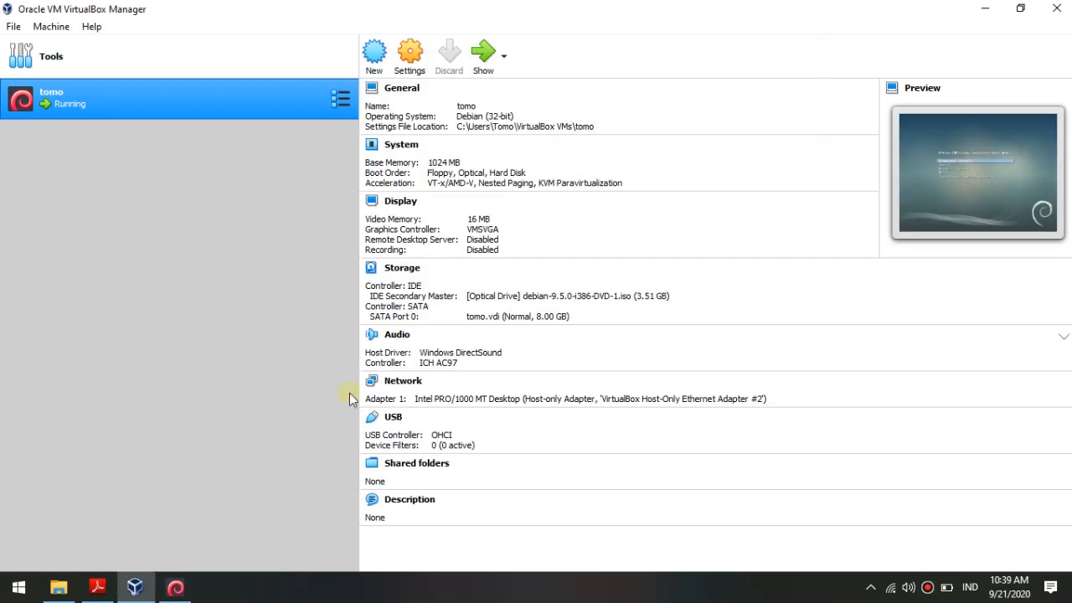
click(176, 588)
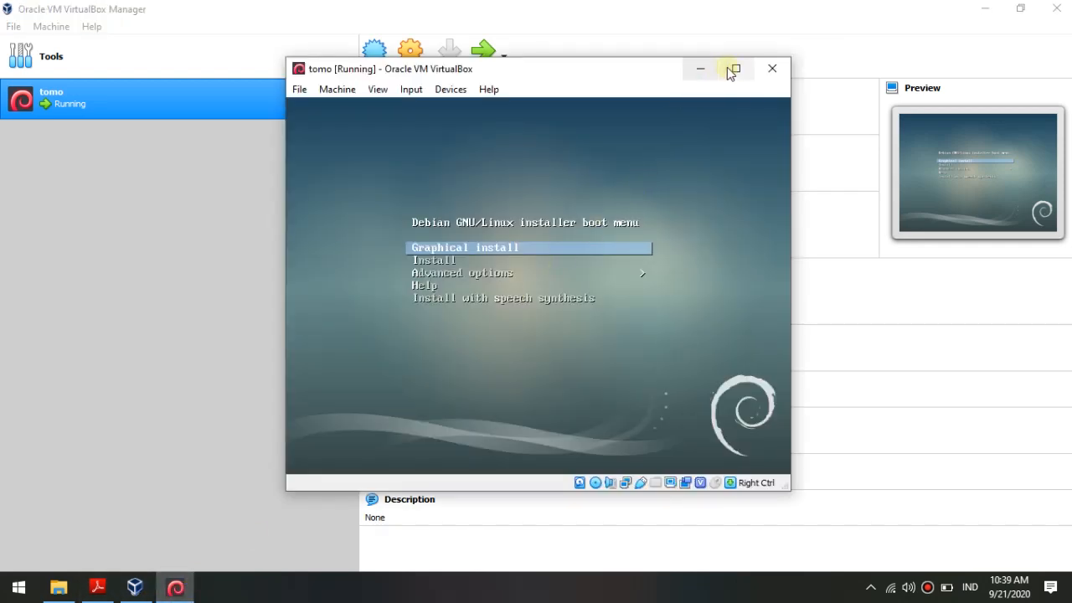
click(734, 69)
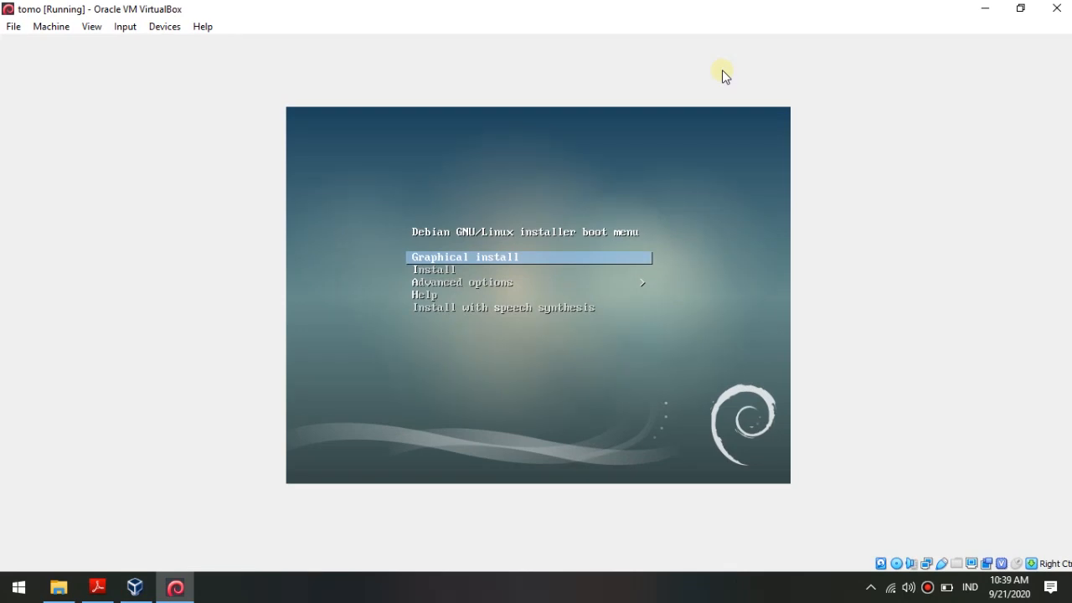
Launch the non-graphical Install option and choose English as language, United States as location and the American English keymap
key(Down)
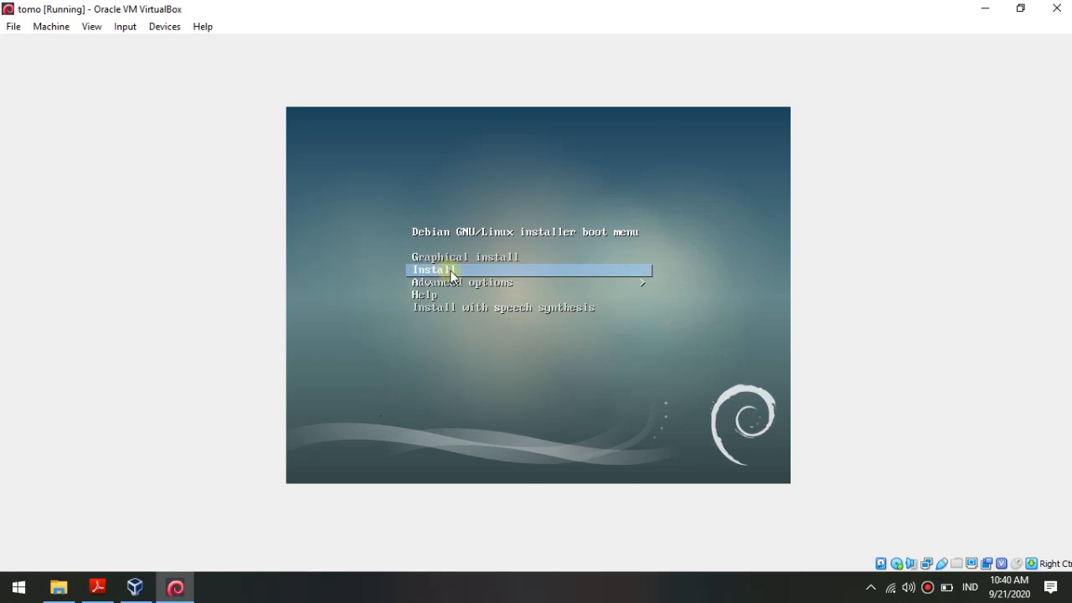
key(Return)
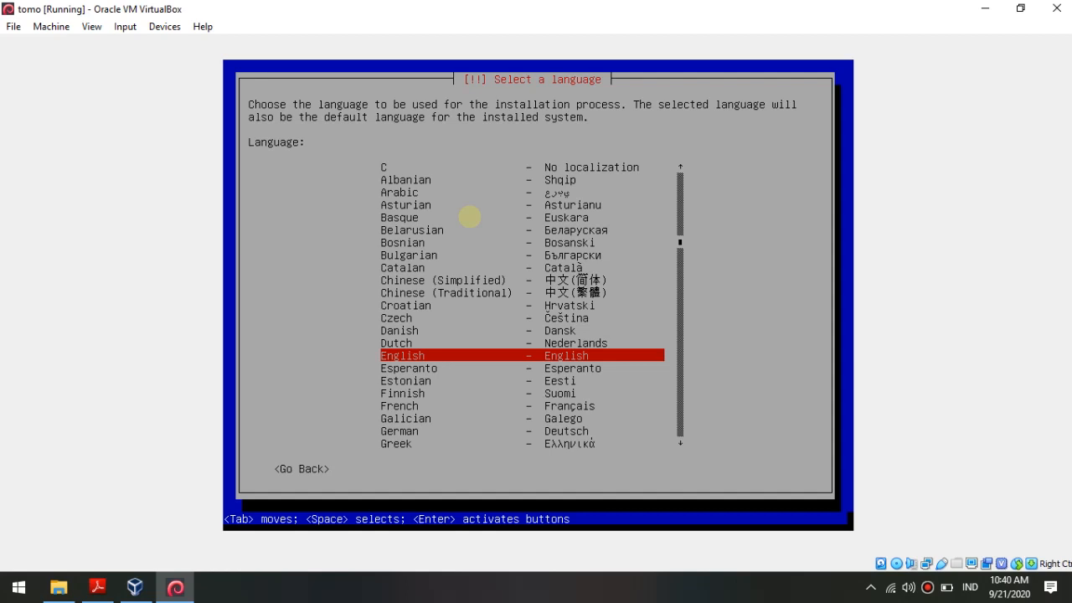
key(Return)
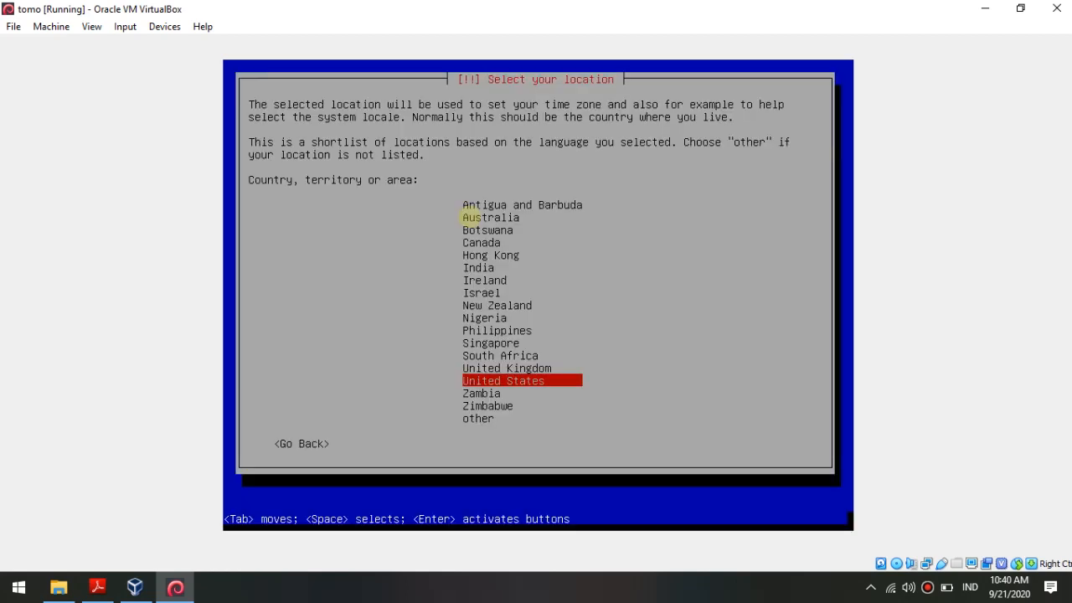
key(Return)
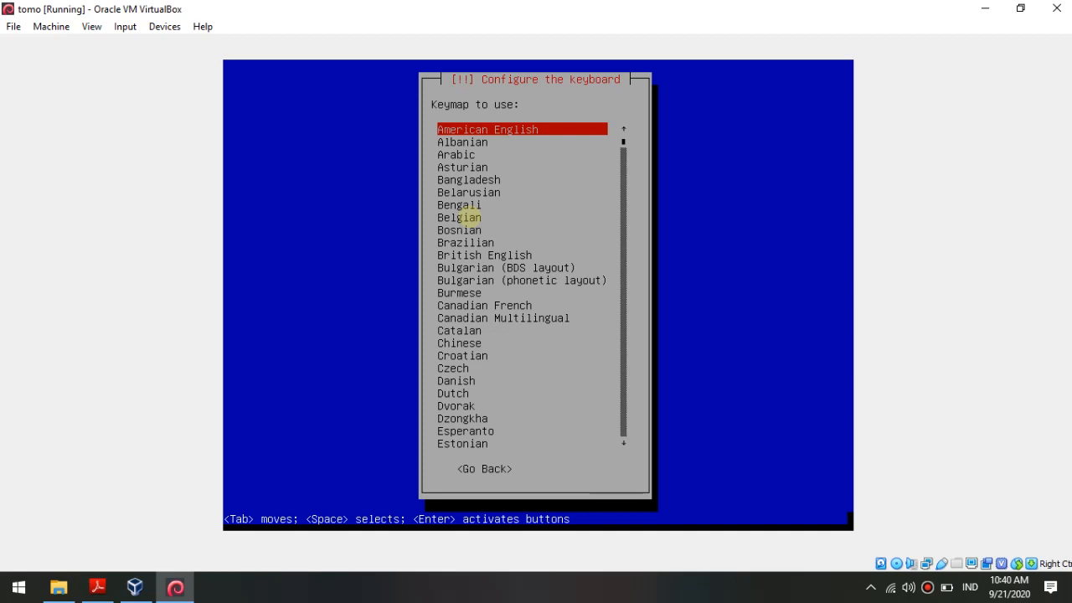
key(Return)
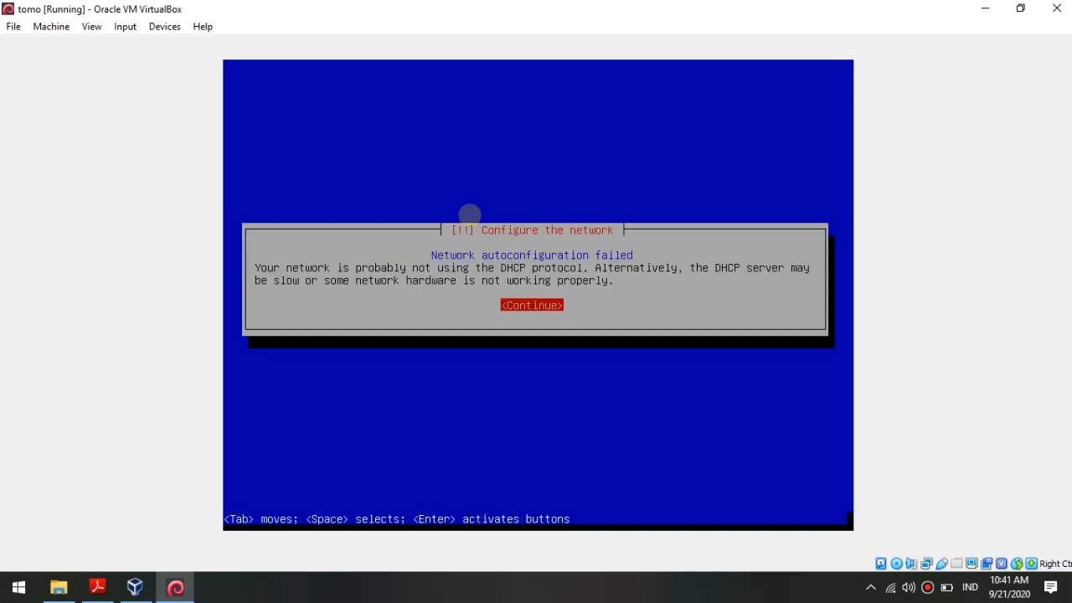
Dismiss the network autoconfiguration notice, choose not to configure the network at this time, and accept debian as the hostname
key(Return)
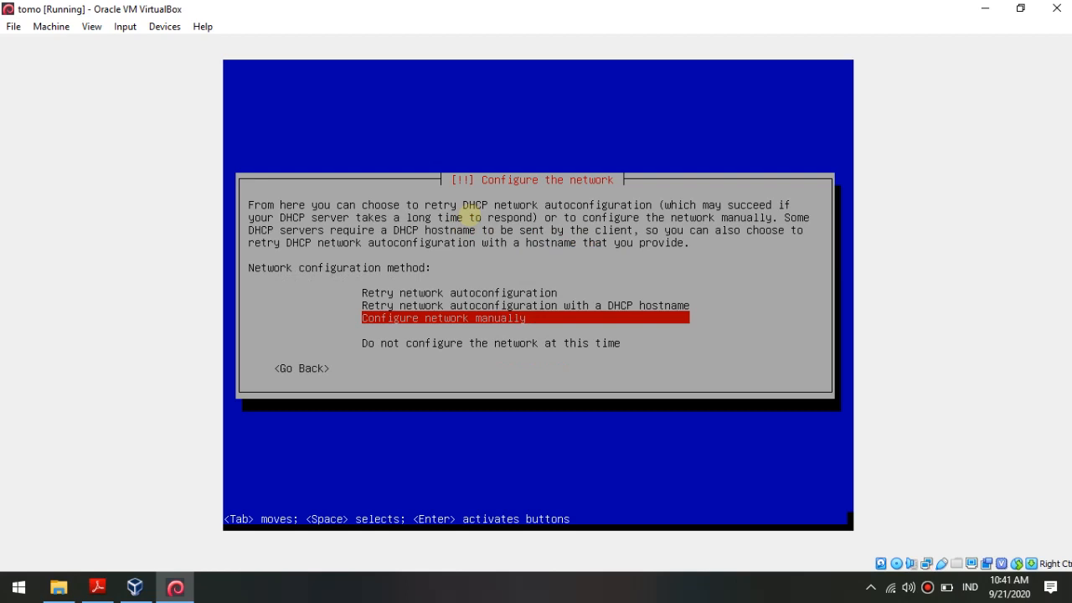
key(Down)
key(Down)
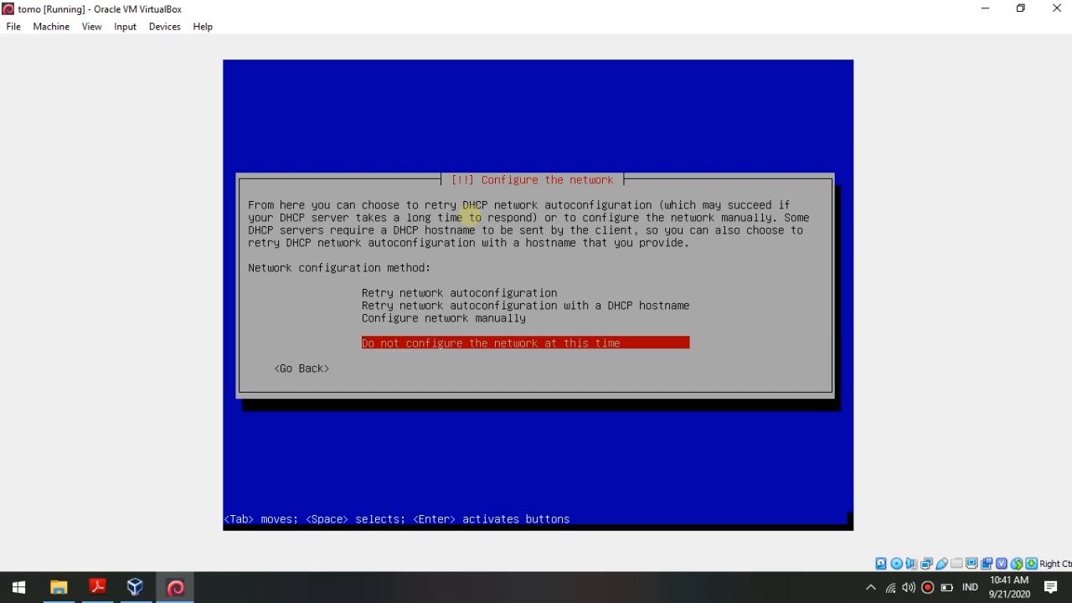
key(Return)
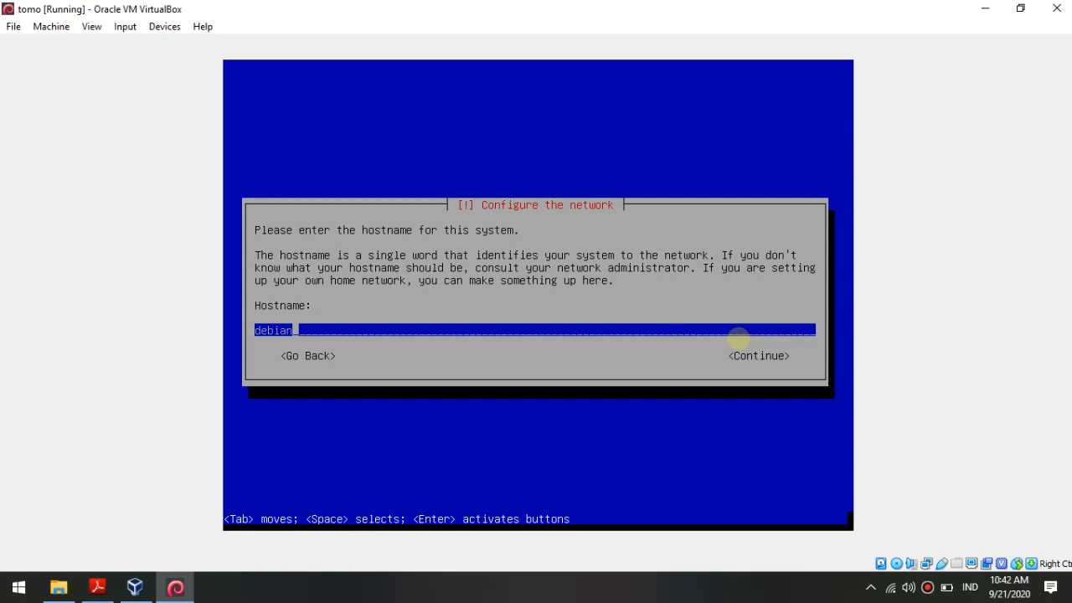
key(Tab)
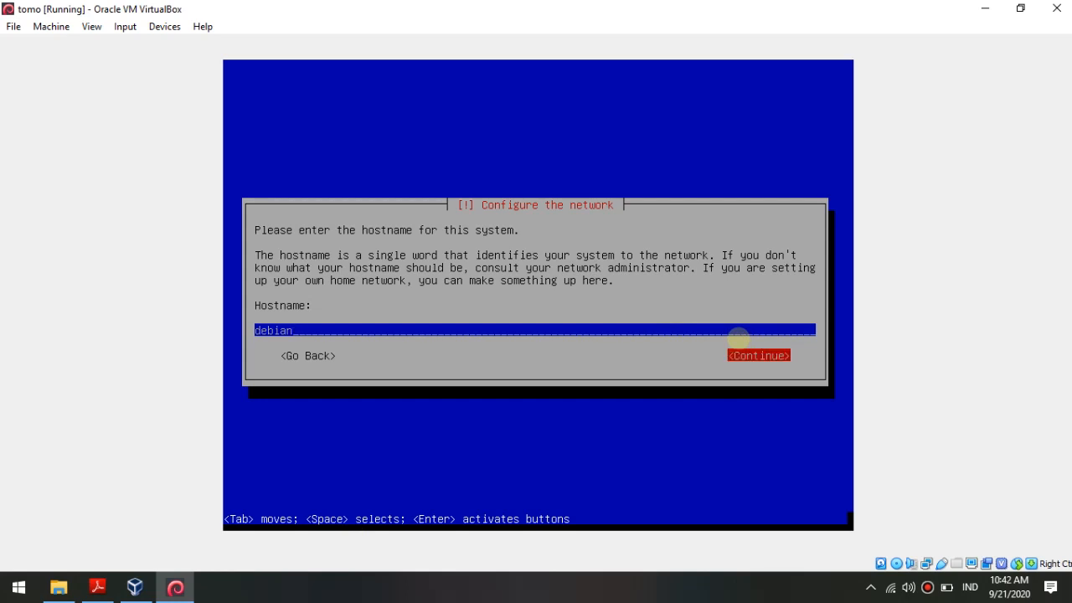
key(Return)
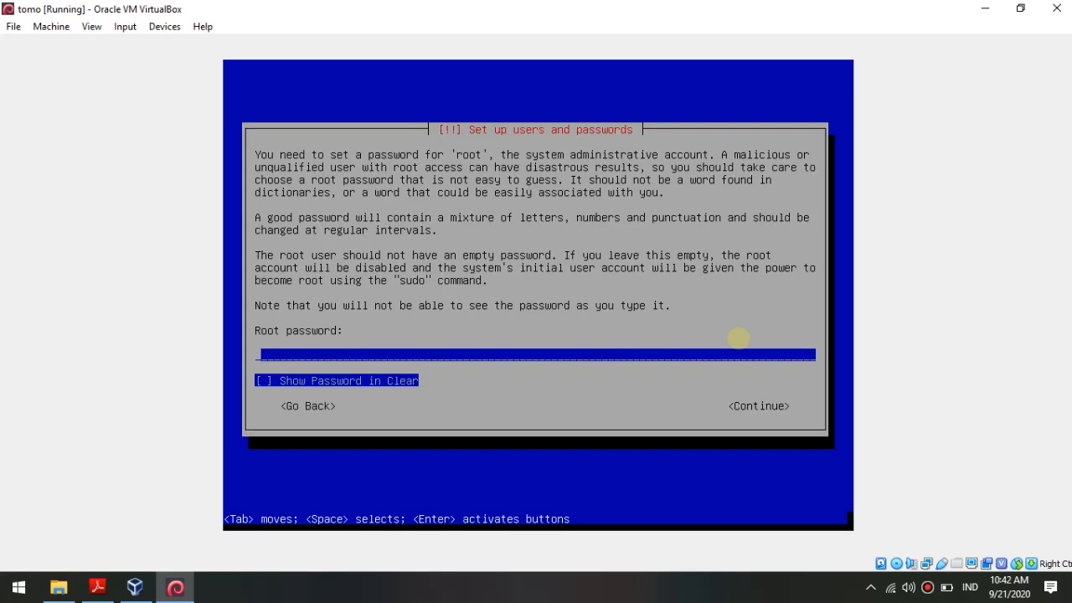
Set the root password for the new system and re-enter it for verification
text(***)
key(Tab)
key(Tab)
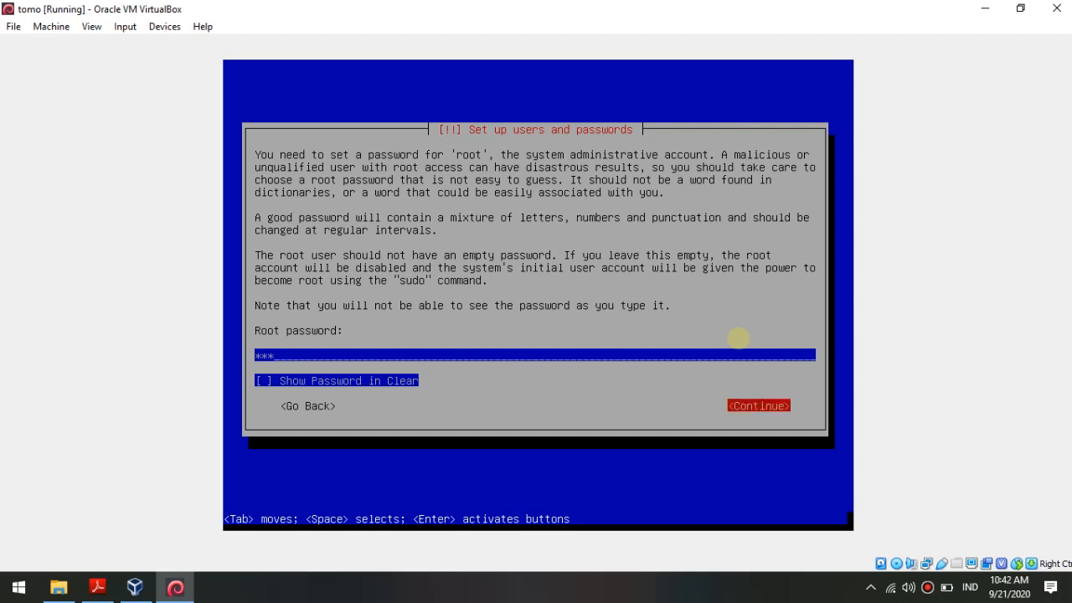
key(Return)
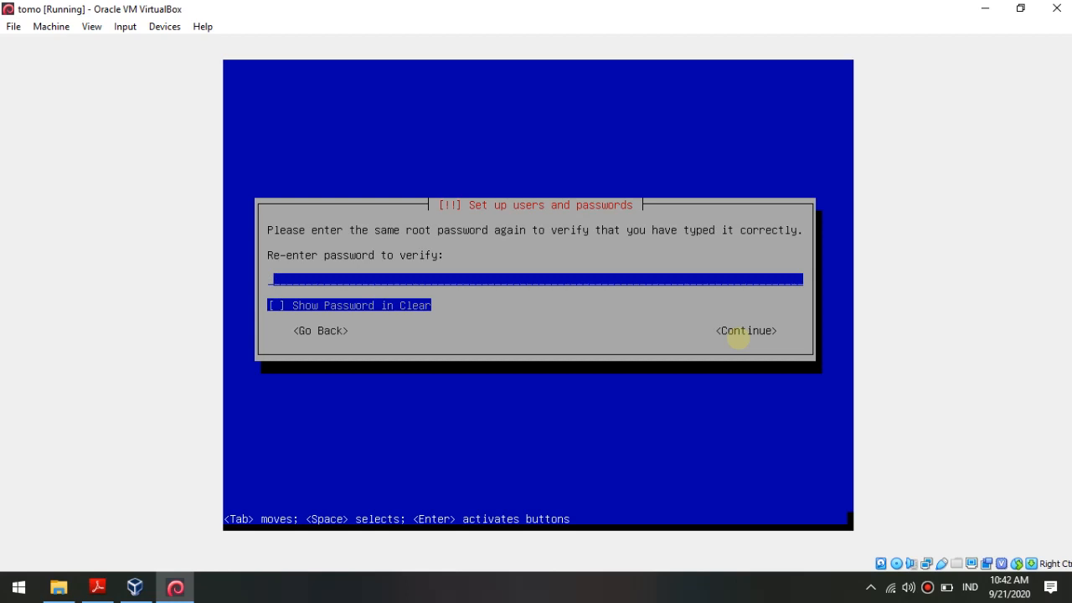
text(***)
key(Tab)
key(Tab)
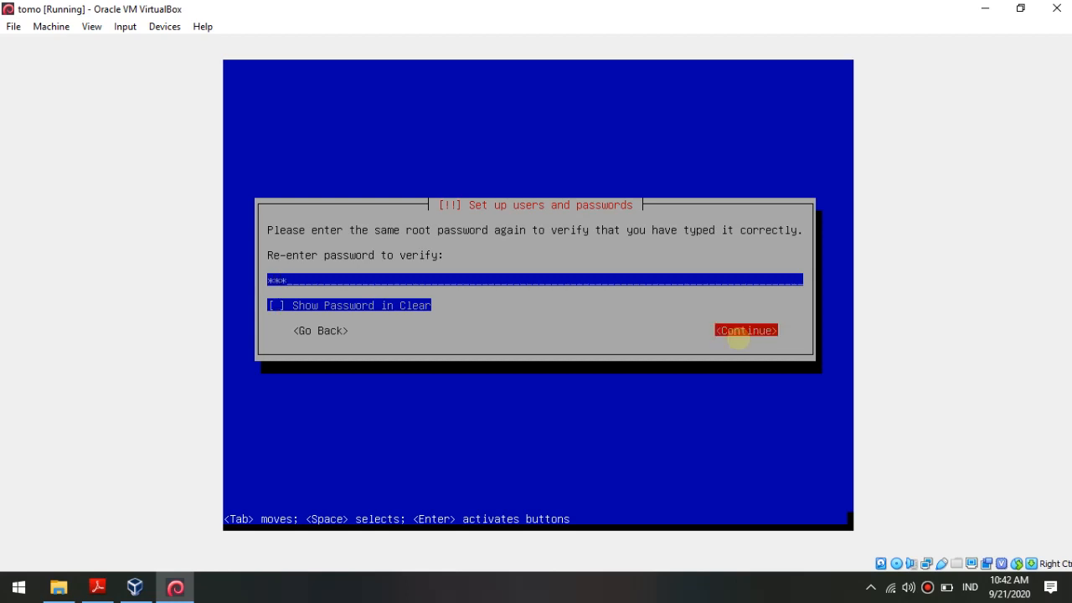
key(Return)
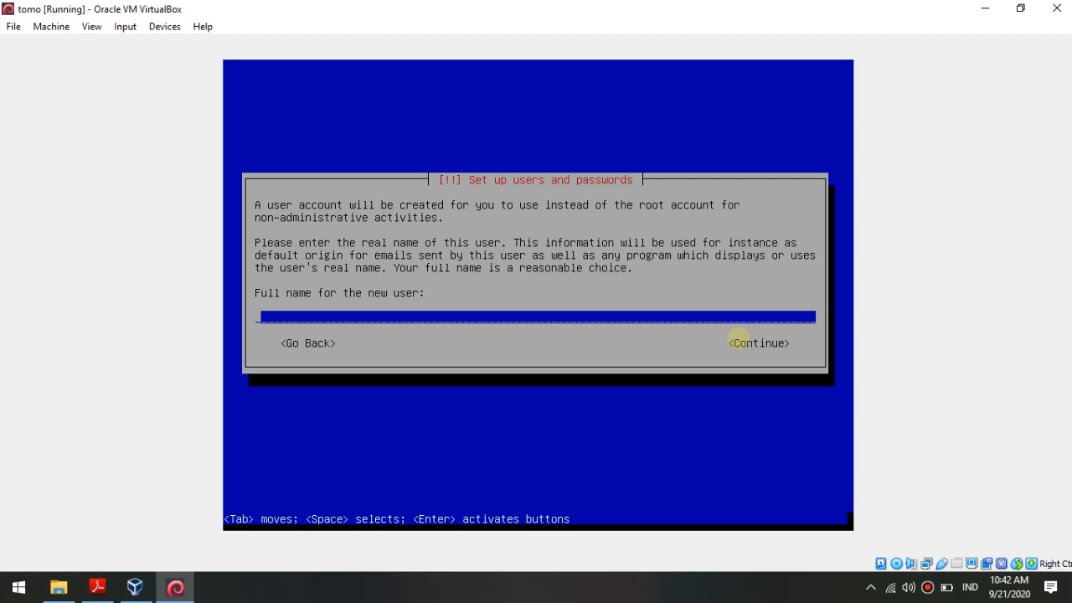
Create the new user account with smkmutu as both the full name and the username
text(smkmutu)
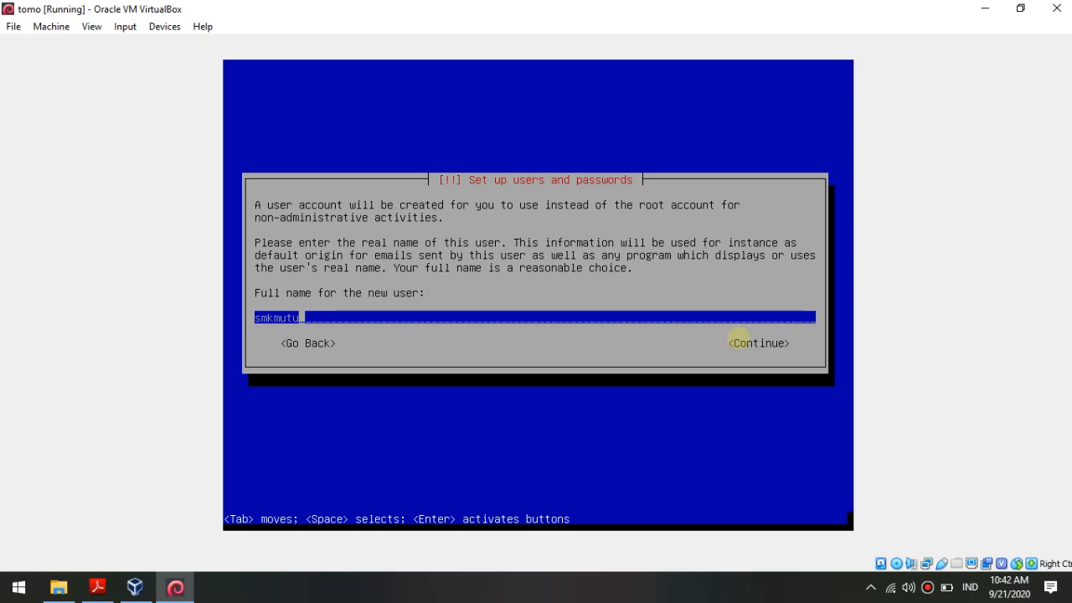
key(Tab)
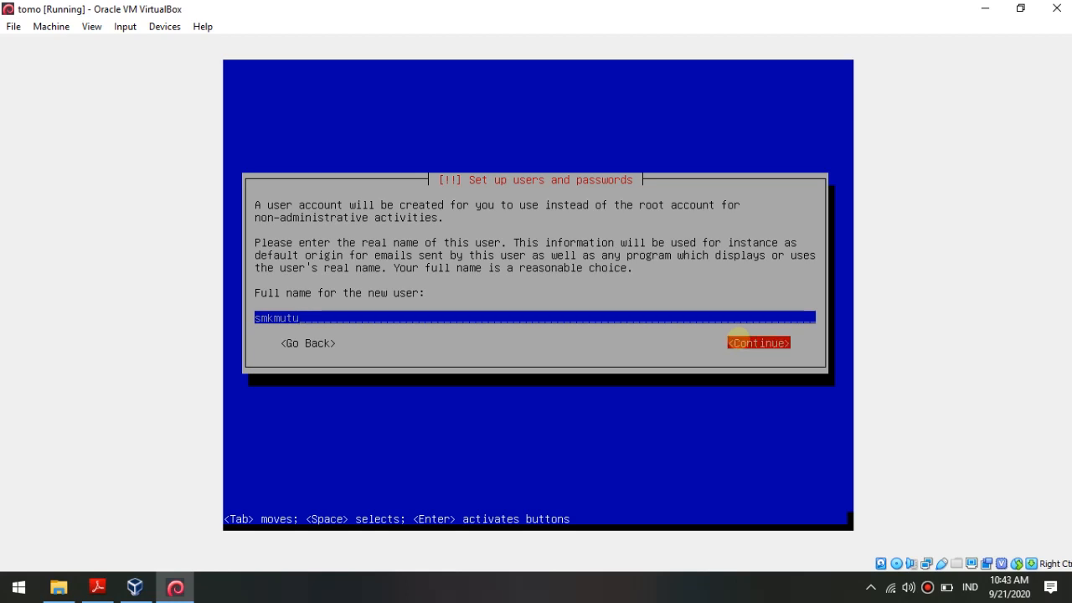
key(Return)
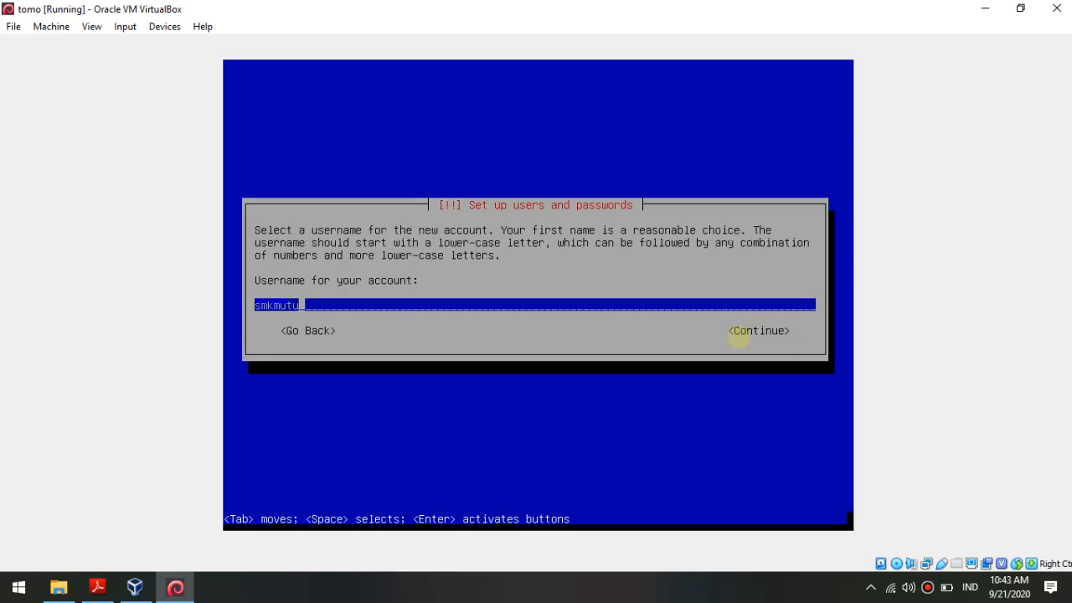
key(Tab)
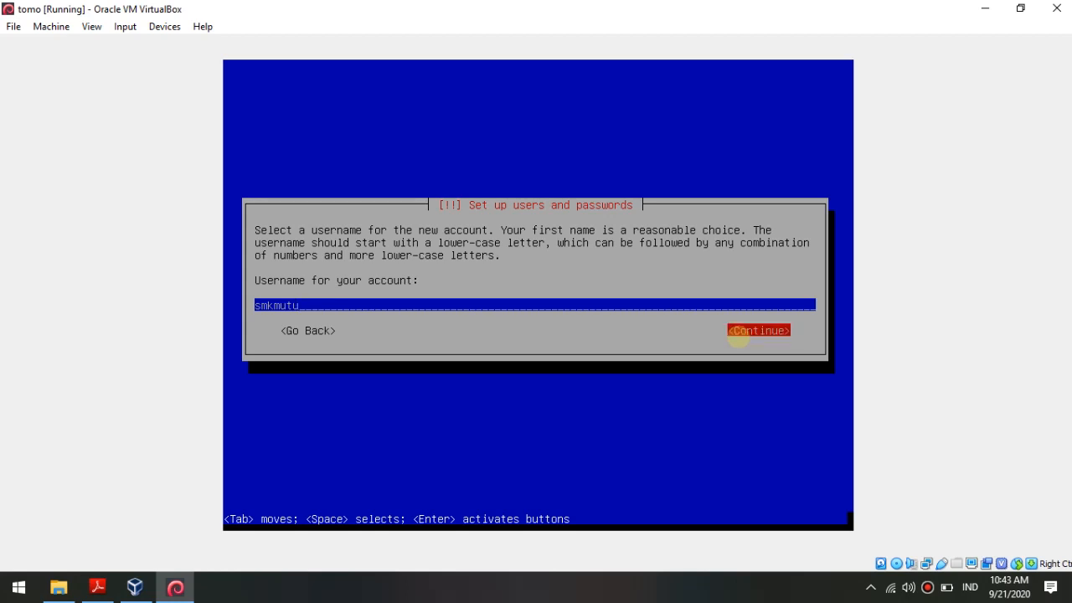
key(Return)
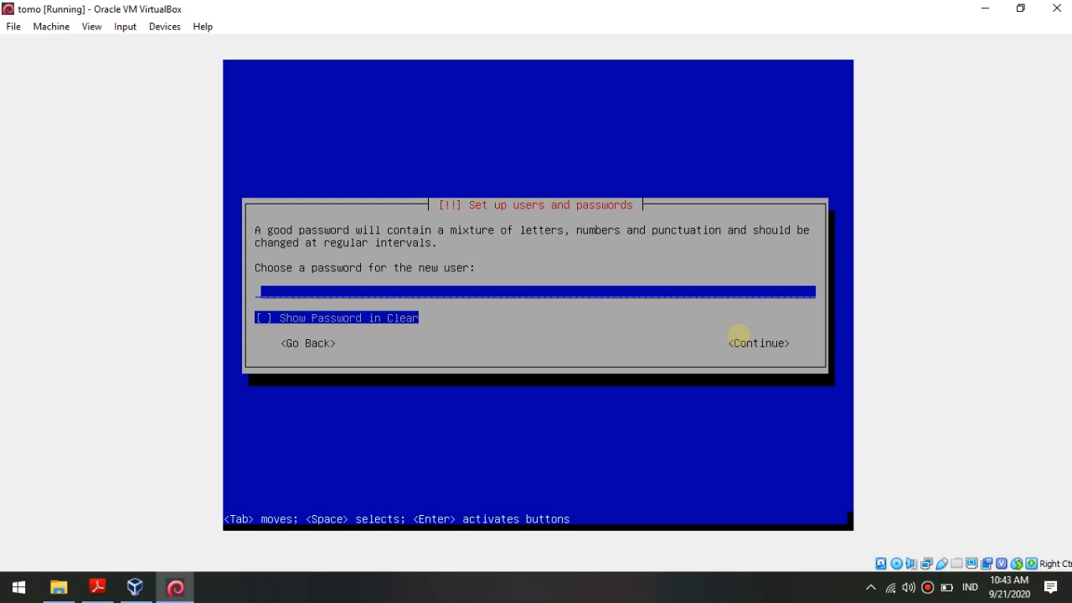
Set the new user's account password and re-enter it for verification
text(***)
key(Tab)
key(Tab)
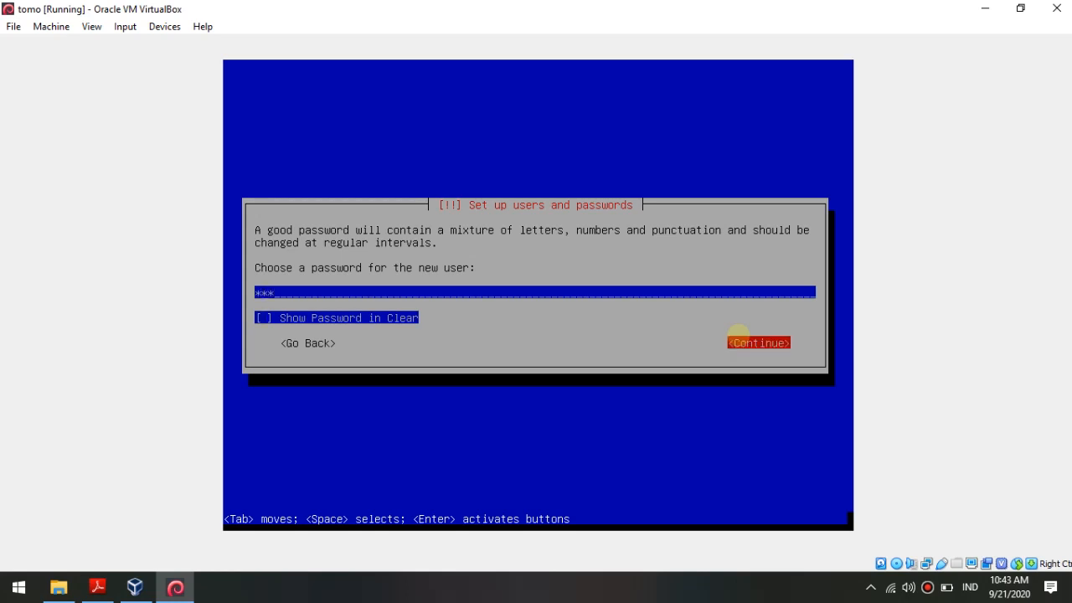
key(Return)
text(***)
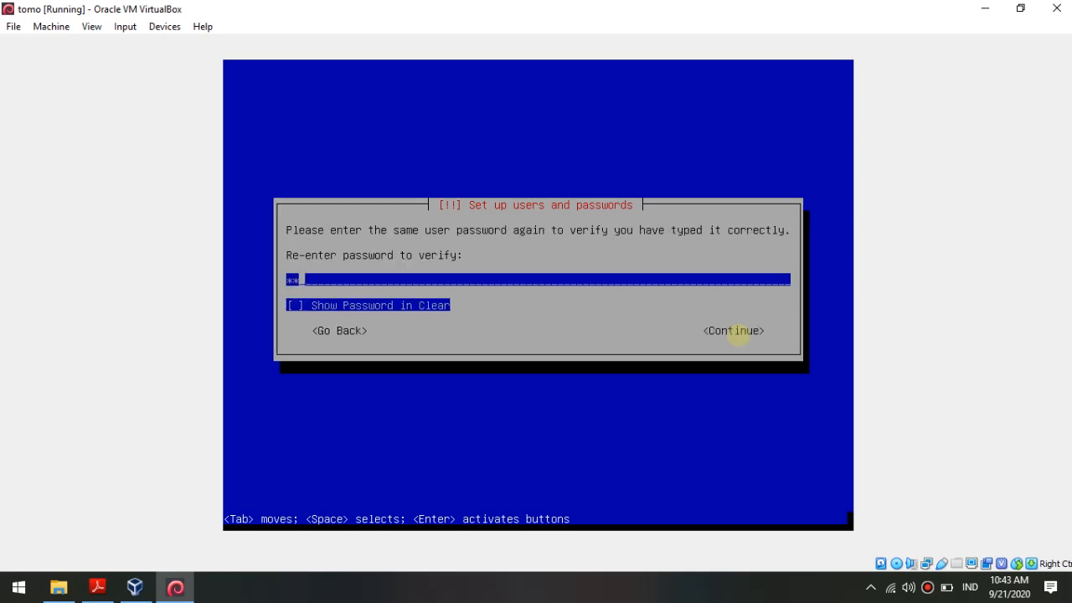
key(Tab)
key(Tab)
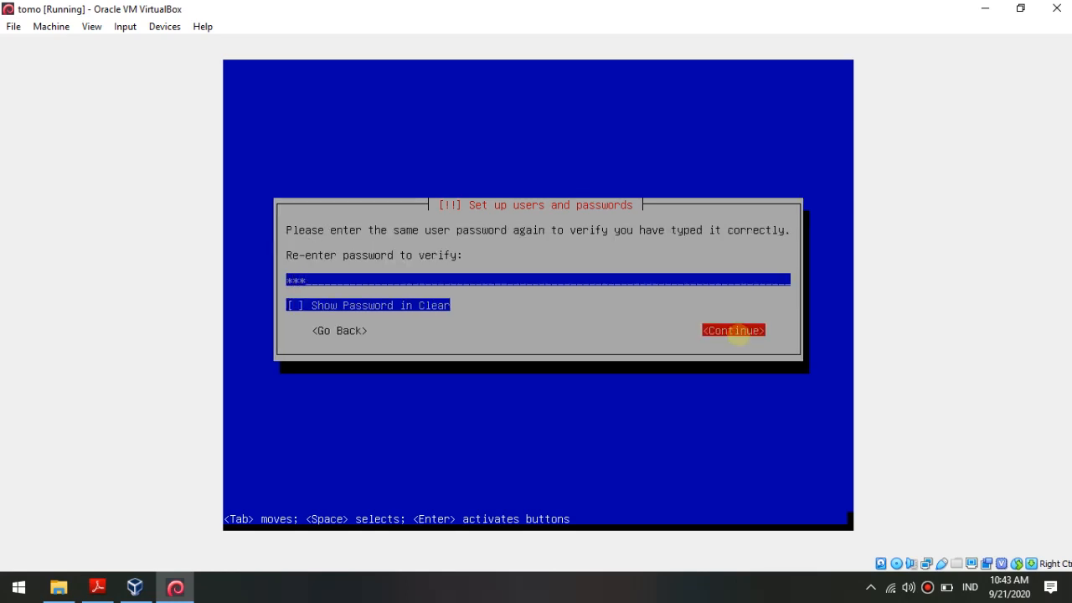
key(Return)
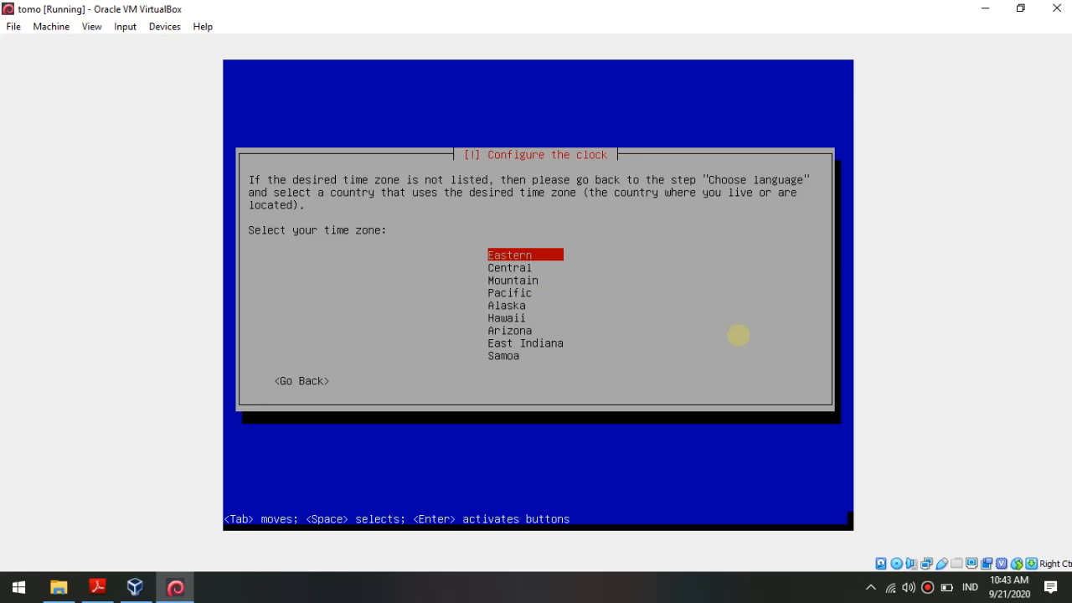
Choose the Eastern time zone and guided partitioning of the entire sda disk with all files in one partition
key(Return)
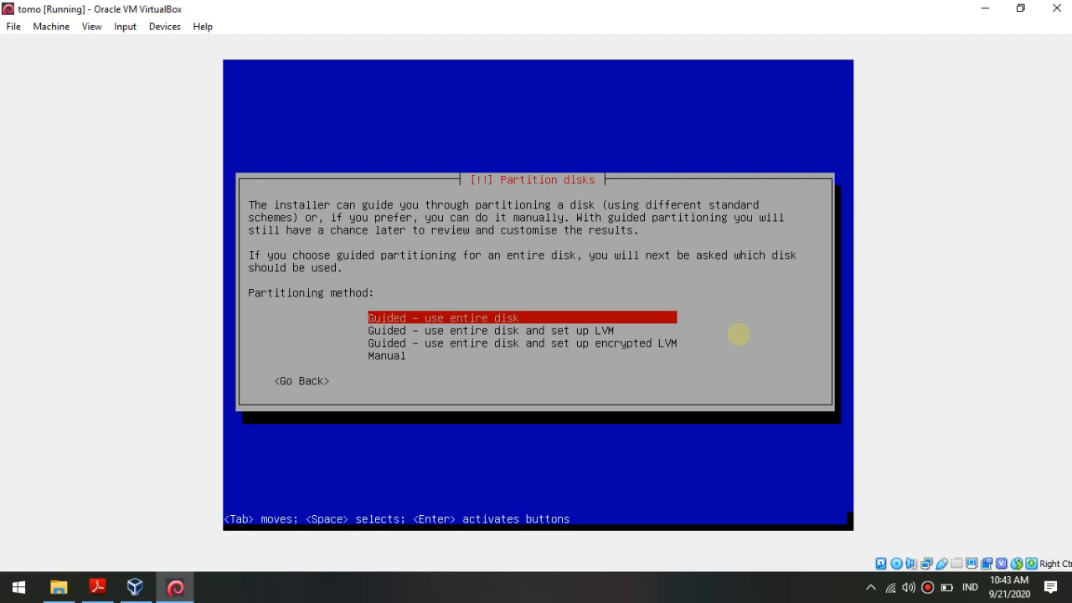
key(Return)
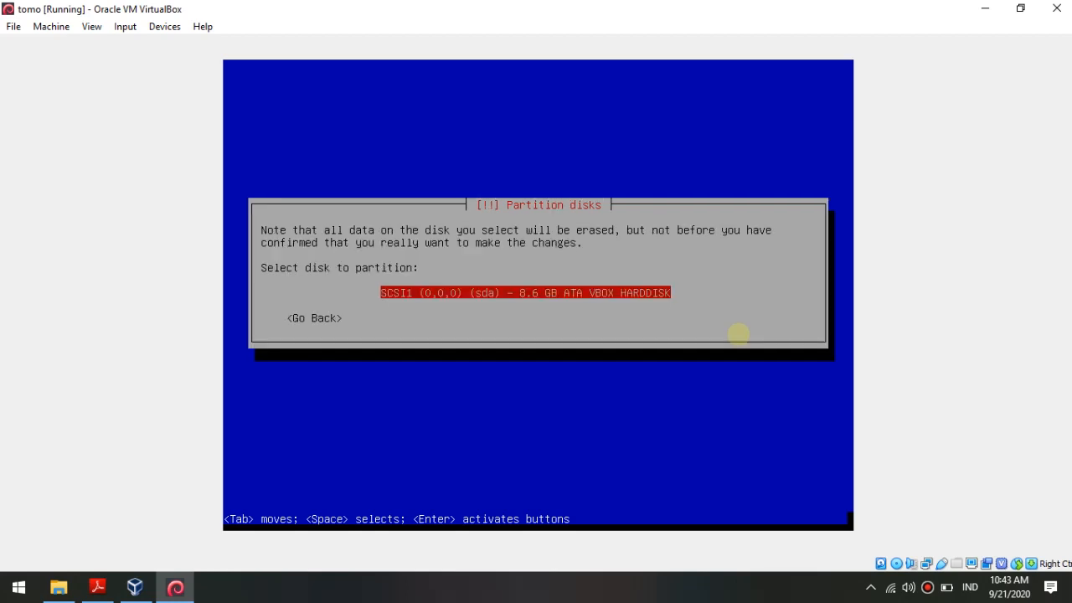
key(Return)
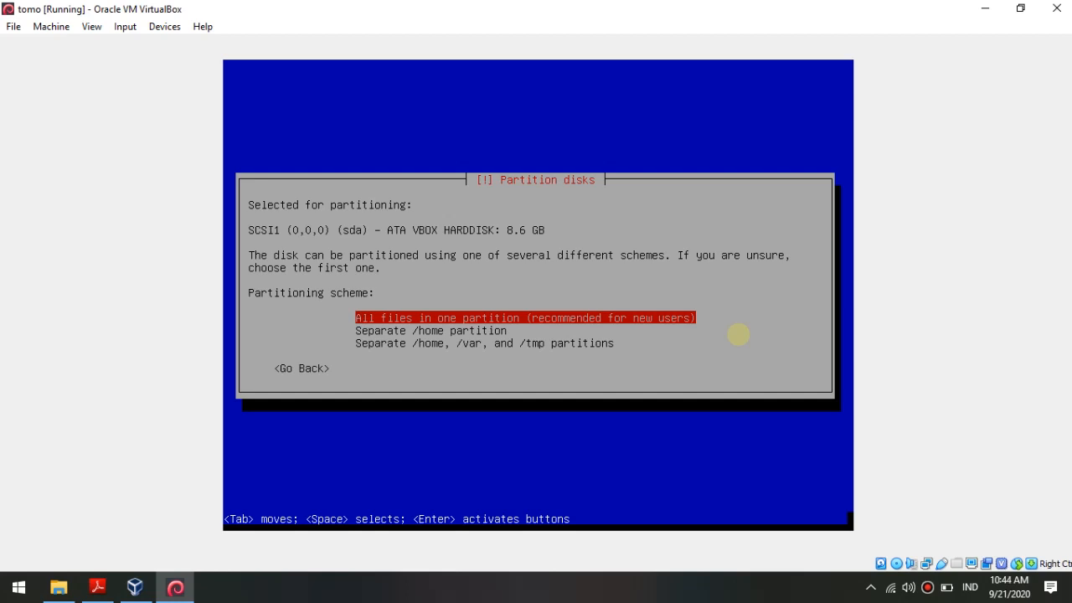
key(Return)
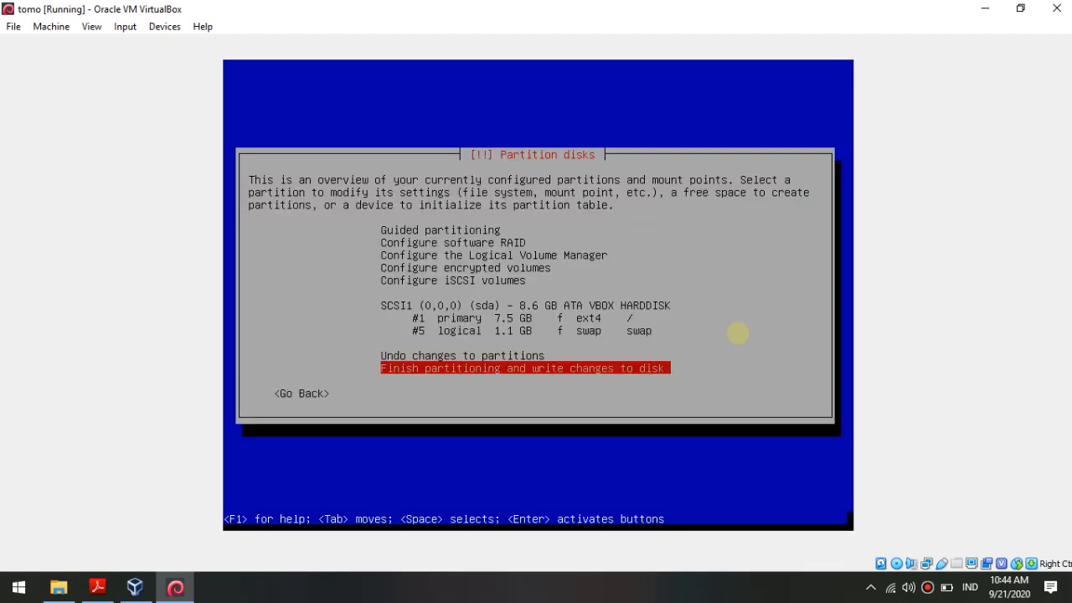
Finish partitioning and agree to write the ext4 and swap partition changes to the disk
key(Return)
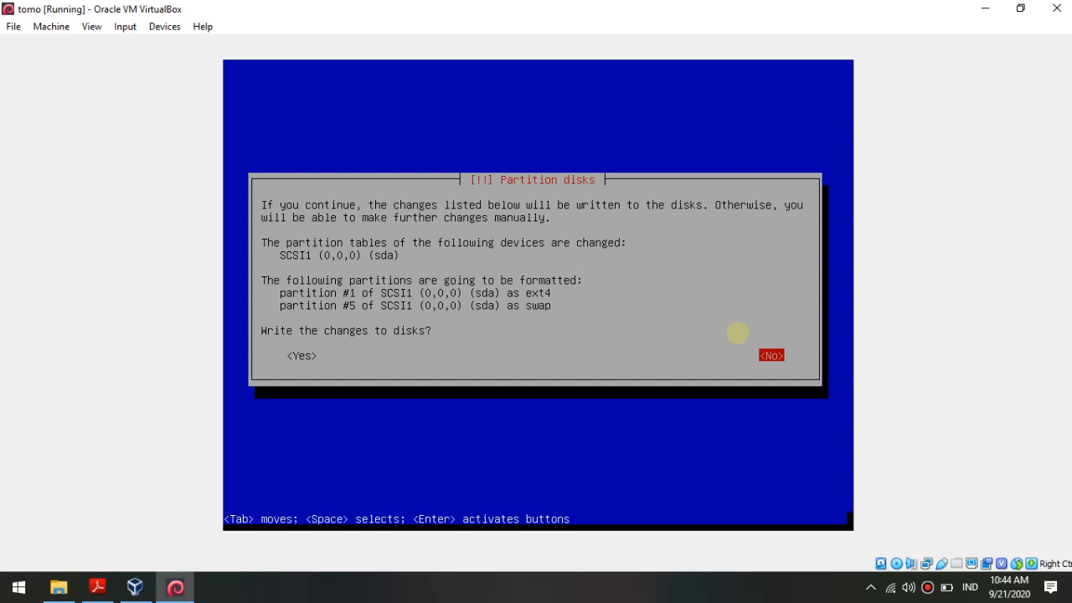
key(Tab)
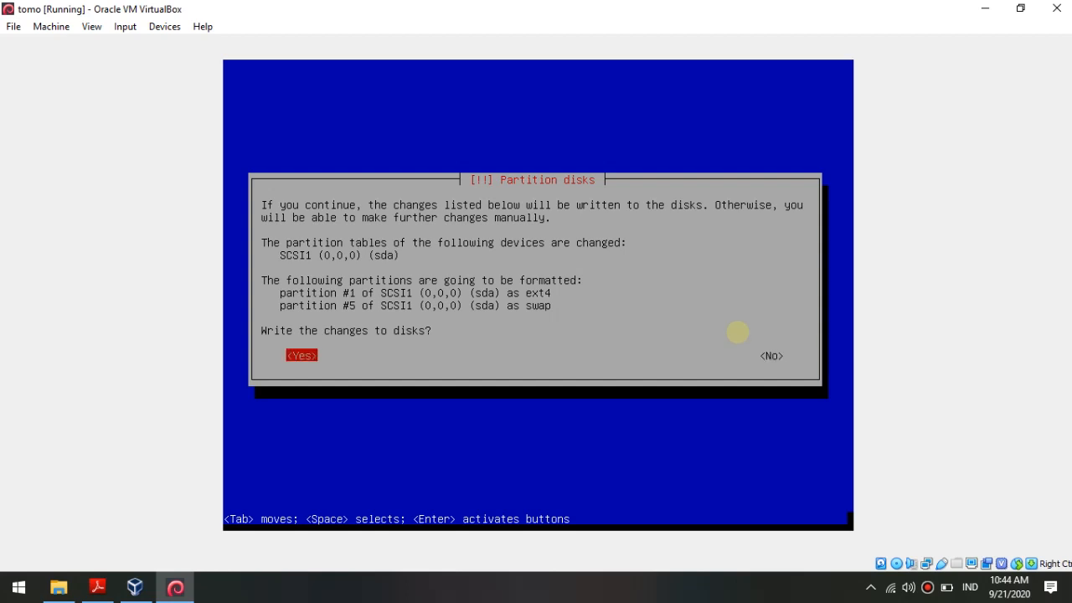
key(Tab)
key(Tab)
key(Tab)
key(Tab)
key(Tab)
key(Tab)
key(Return)
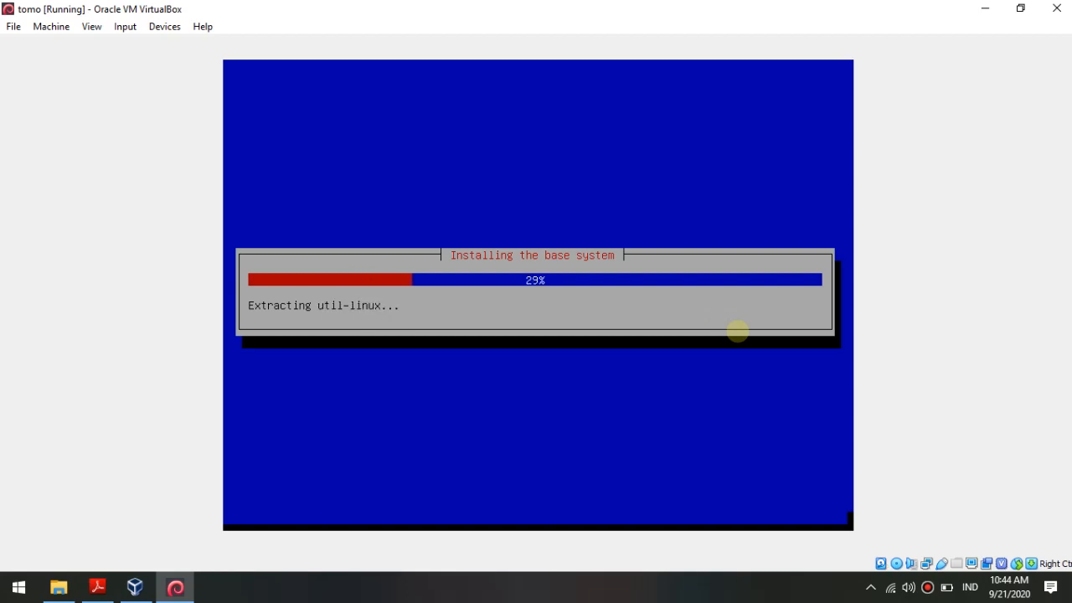
Decline scanning another CD or DVD, using a network mirror, and participating in the package usage survey
click(710, 594)
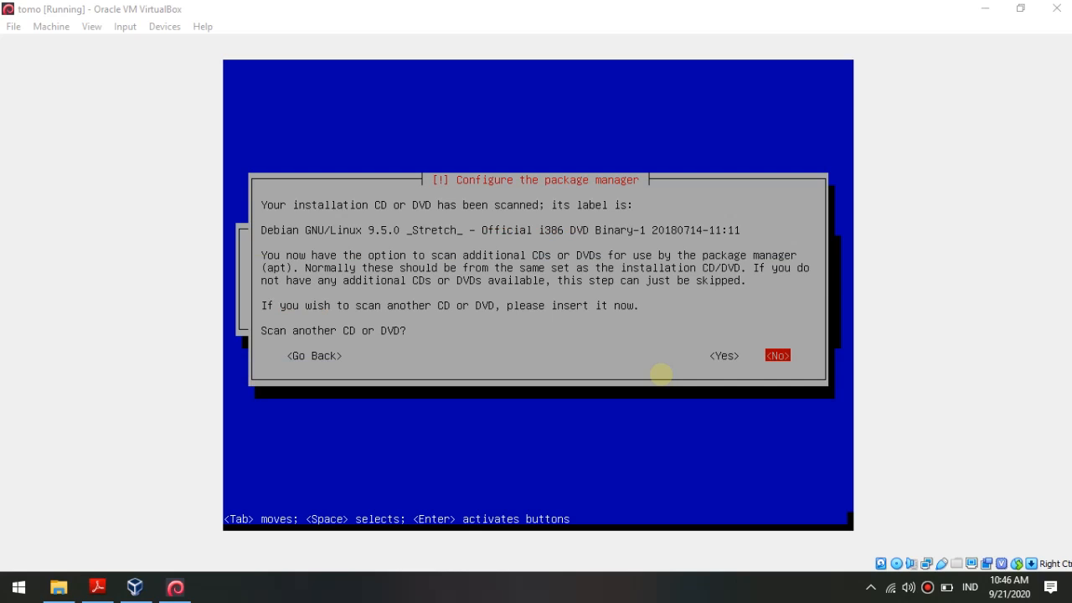
click(674, 293)
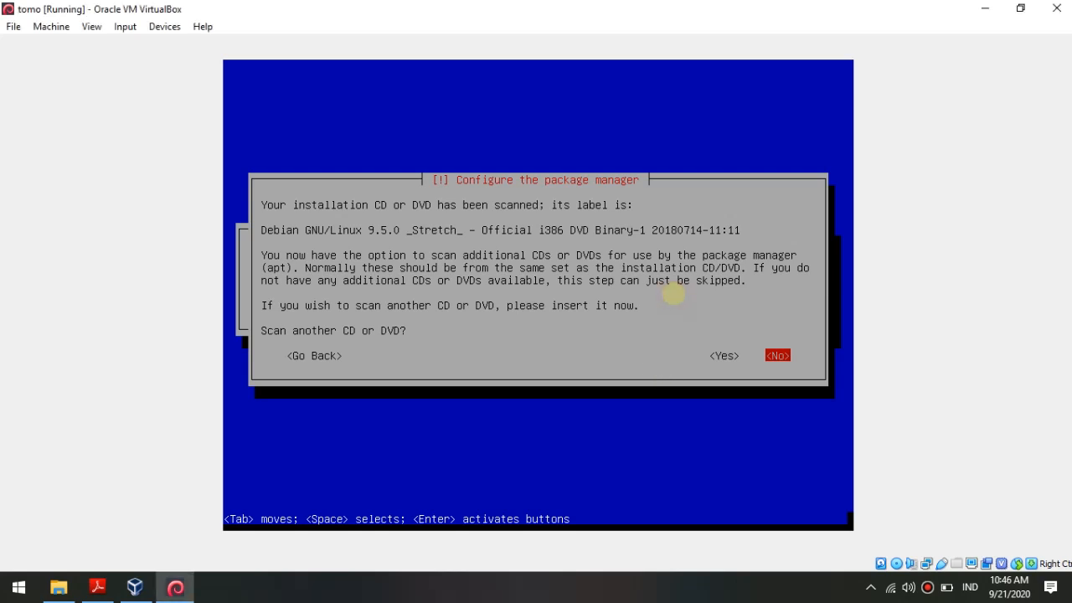
key(Return)
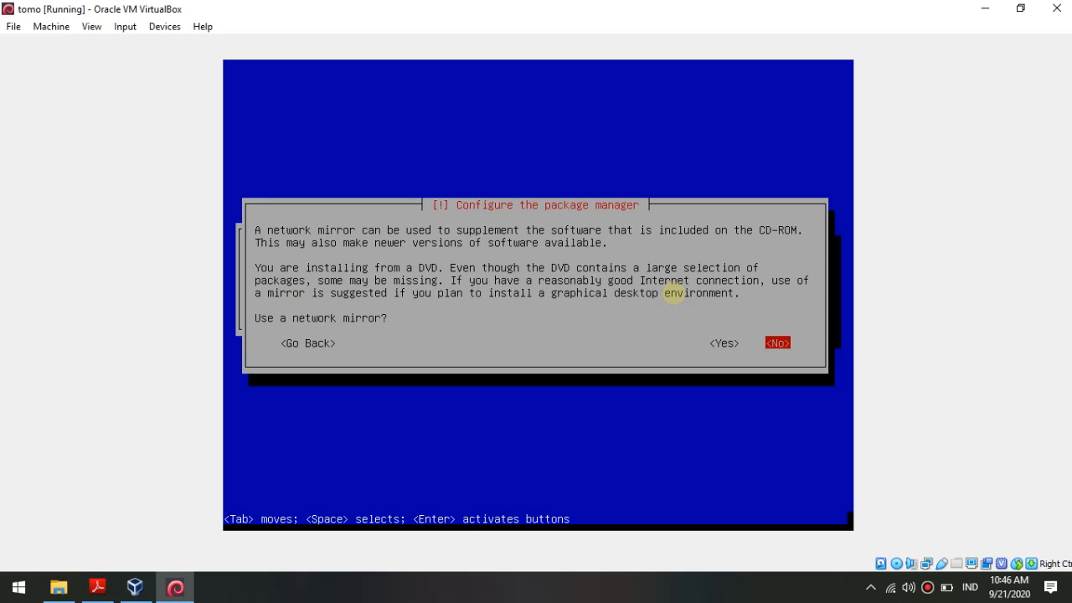
key(Return)
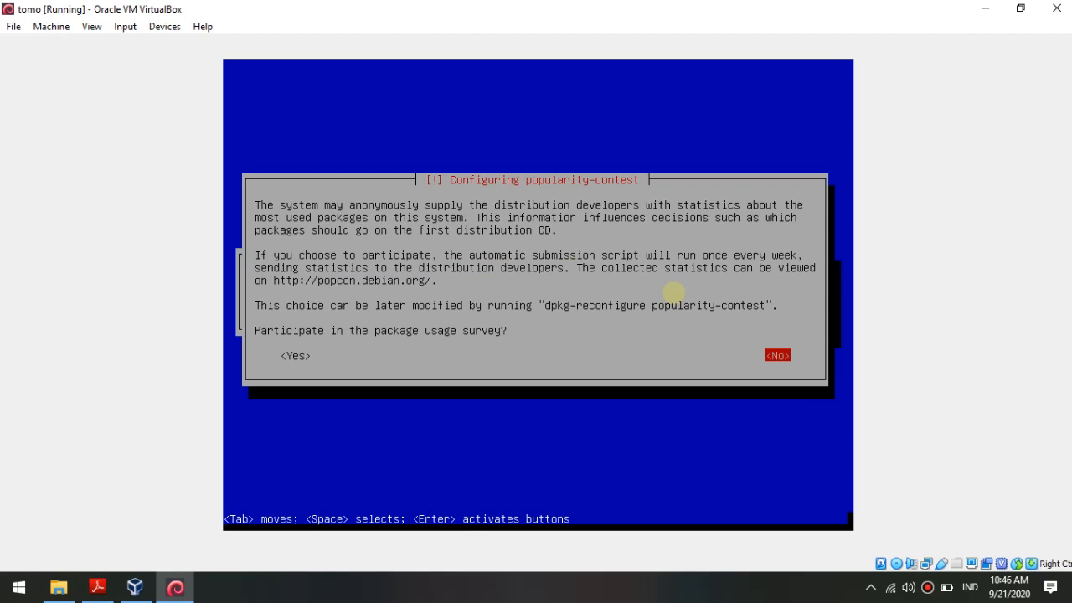
key(Return)
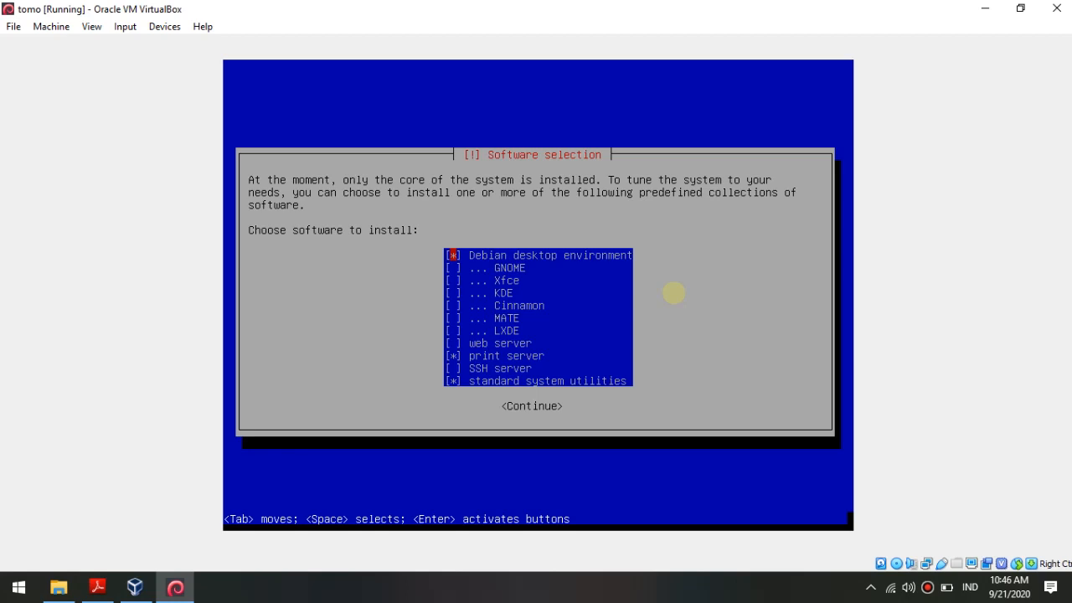
Deselect Debian desktop environment and print server, leaving only standard system utilities selected, and install that software
key(Down)
key(Up)
key(Down)
key(Up)
key(Down)
key(Down)
key(Down)
key(Down)
key(Down)
key(Down)
key(Down)
key(Down)
key(Down)
key(Down)
key(Tab)
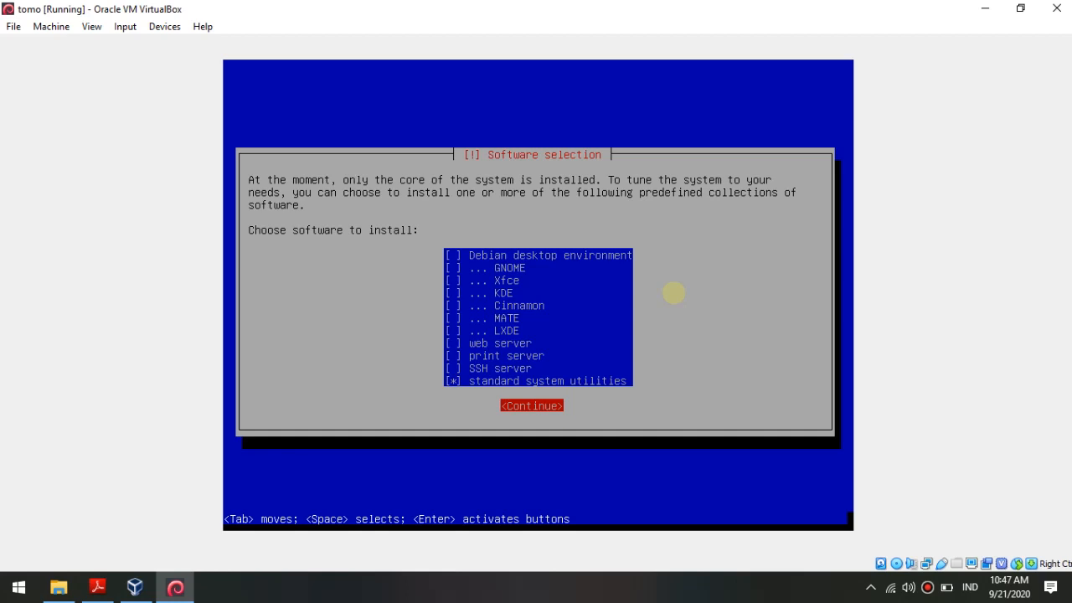
key(Return)
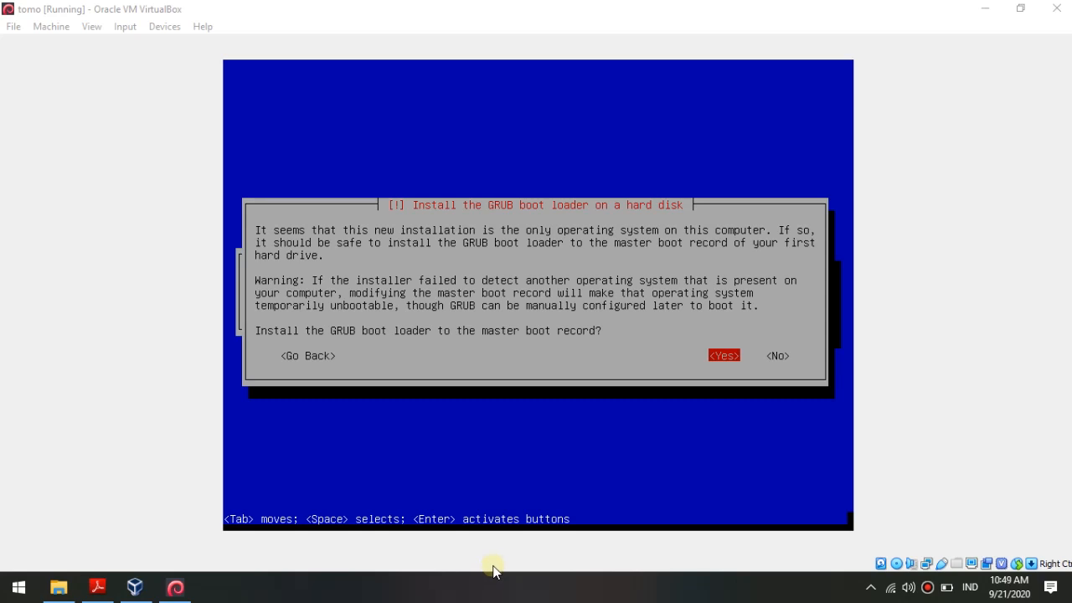
Install the GRUB boot loader to the master boot record on /dev/sda and finish the installation to reboot
click(533, 396)
key(Return)
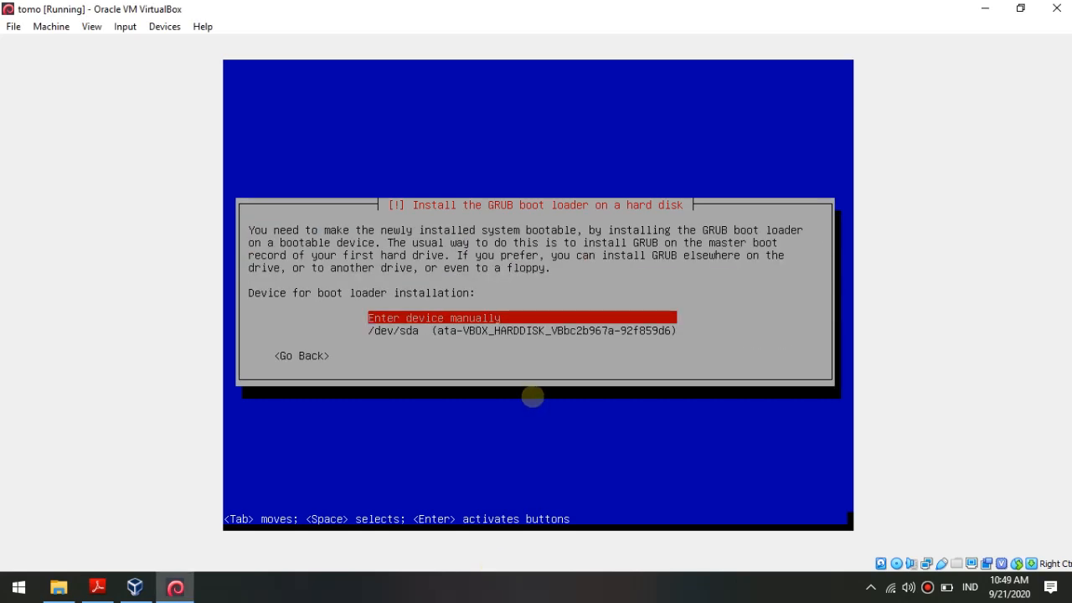
key(Down)
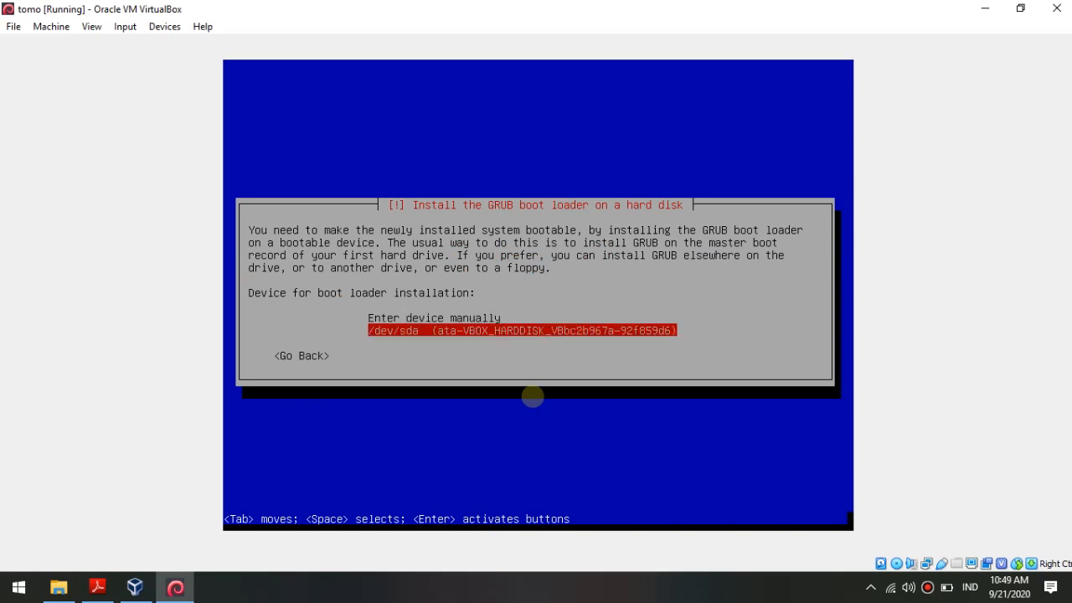
key(Return)
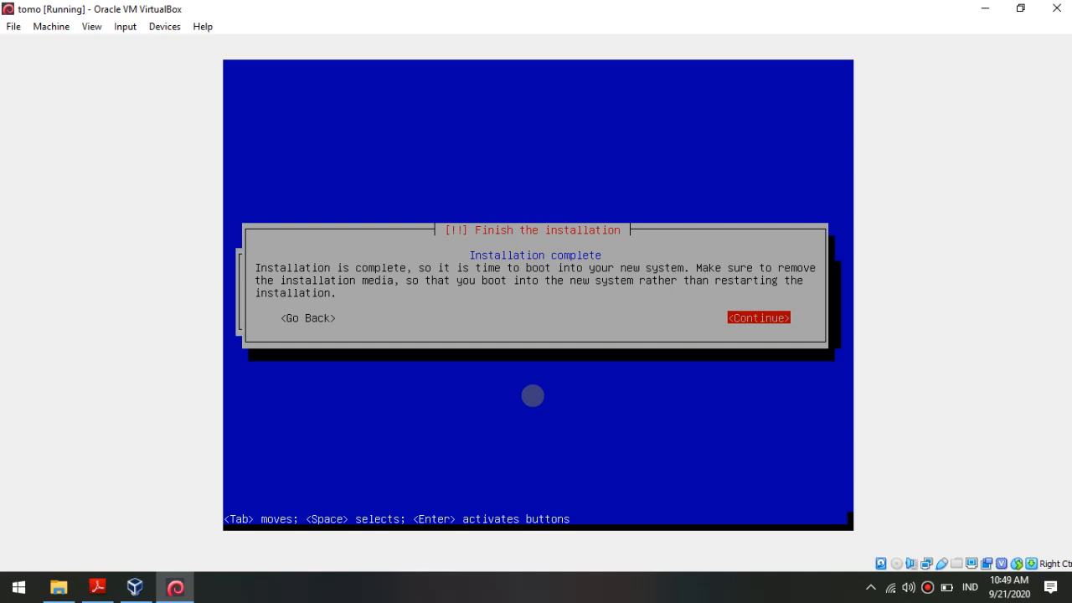
key(Return)
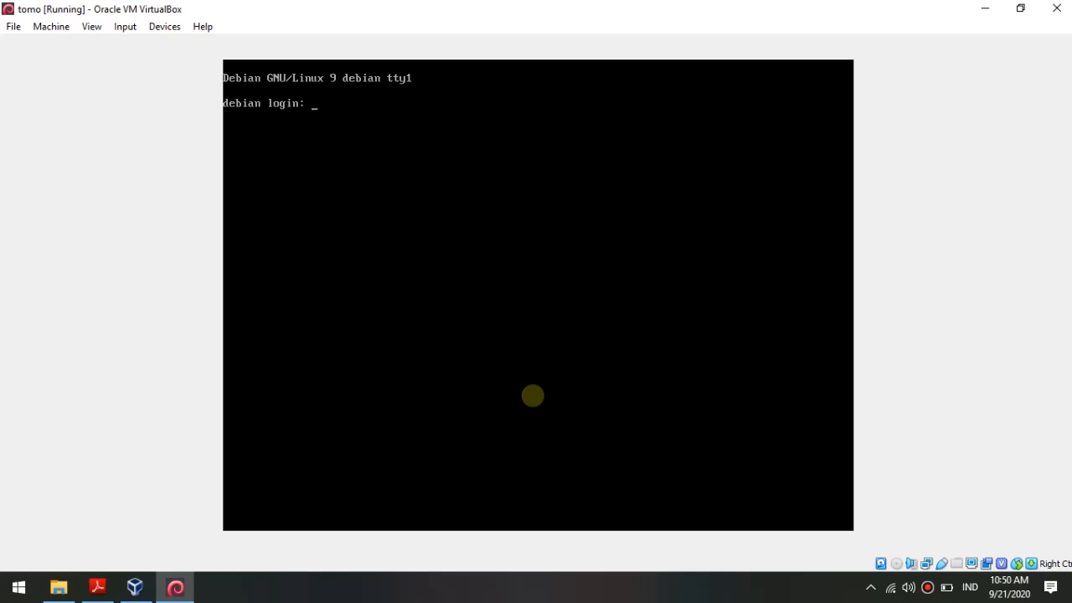
Enter root as the login name at the new Debian system's console prompt
text(oot)
key(Return)
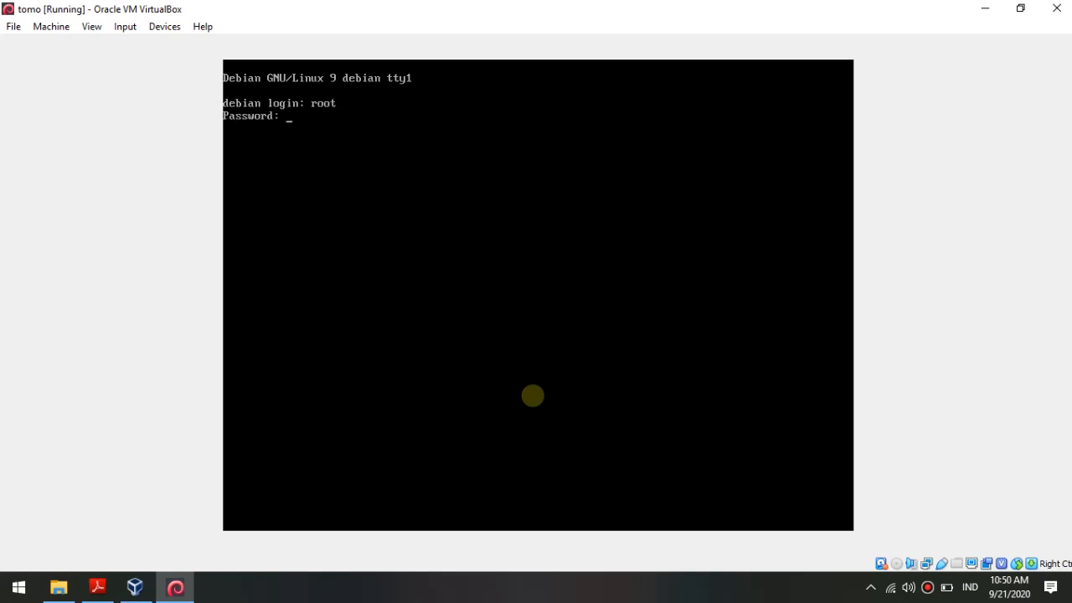